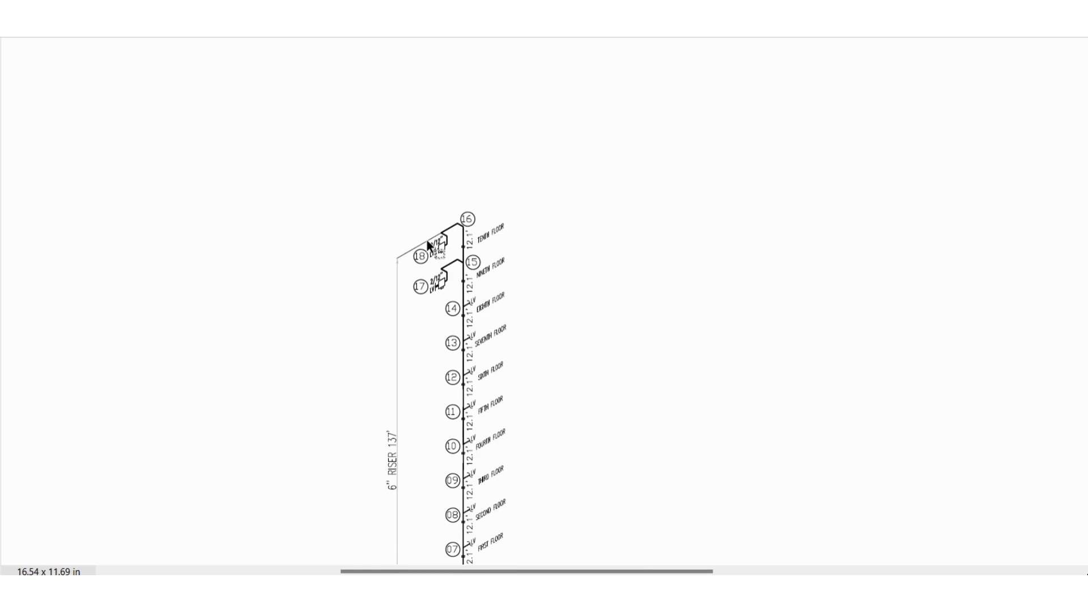
Zoom in on the upper riser so nodes 07 through 18 are readable.
scroll(426, 239, up, 2)
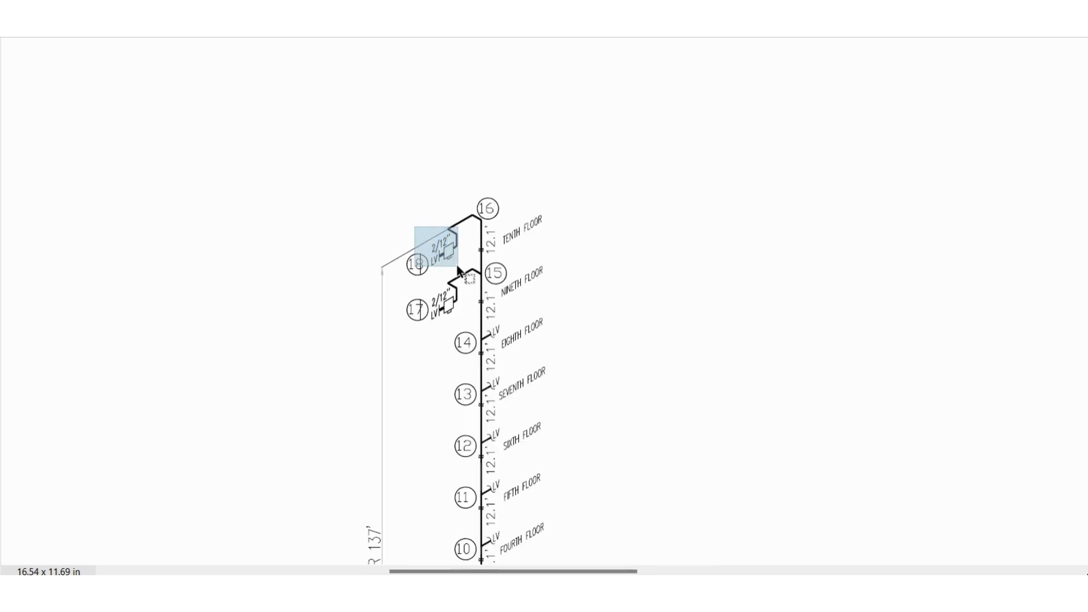
Select the landing valves at nodes 18 and 17, then pan down toward the pump set.
drag(459, 271, 461, 321)
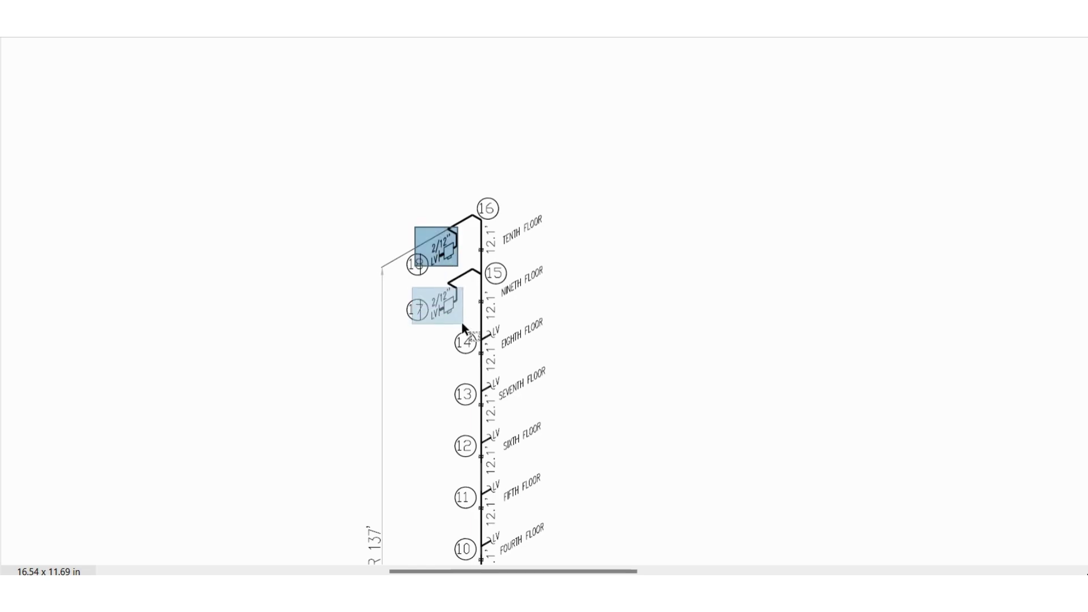
drag(397, 222, 466, 331)
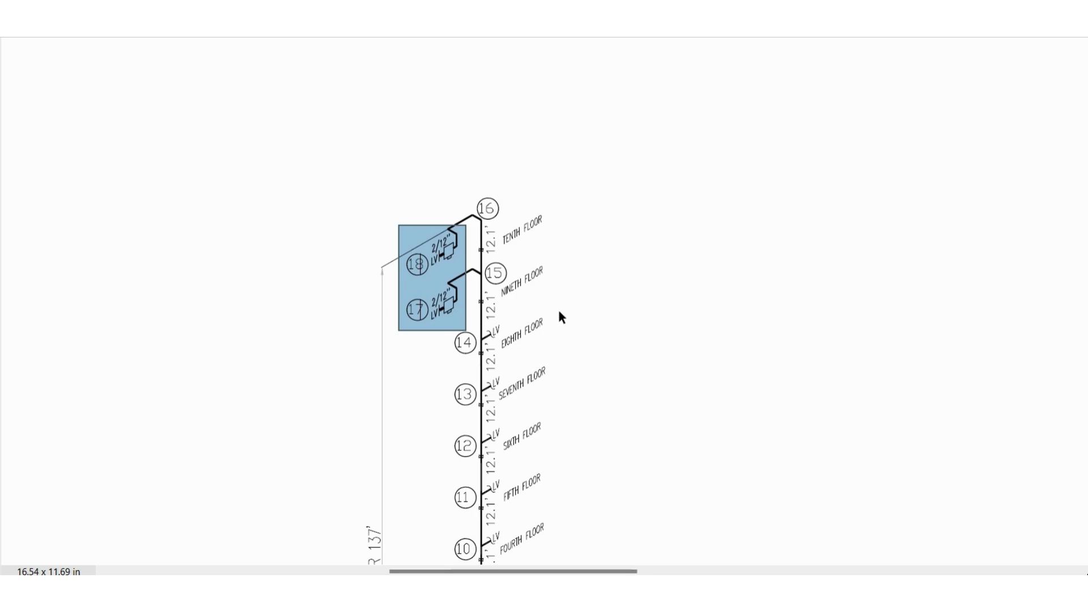
scroll(559, 312, down, 4)
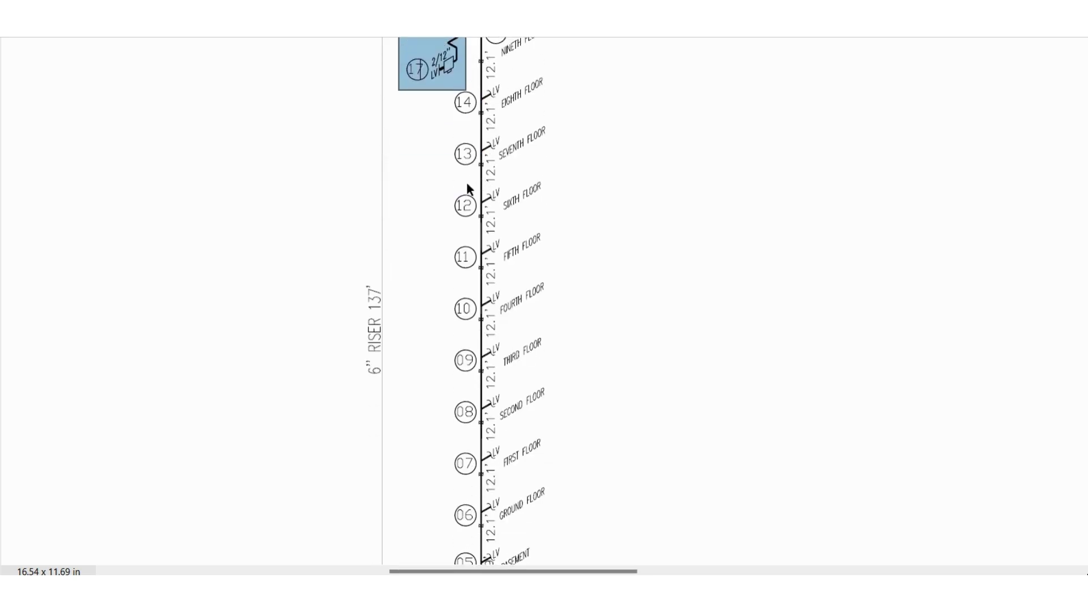
scroll(467, 184, down, 5)
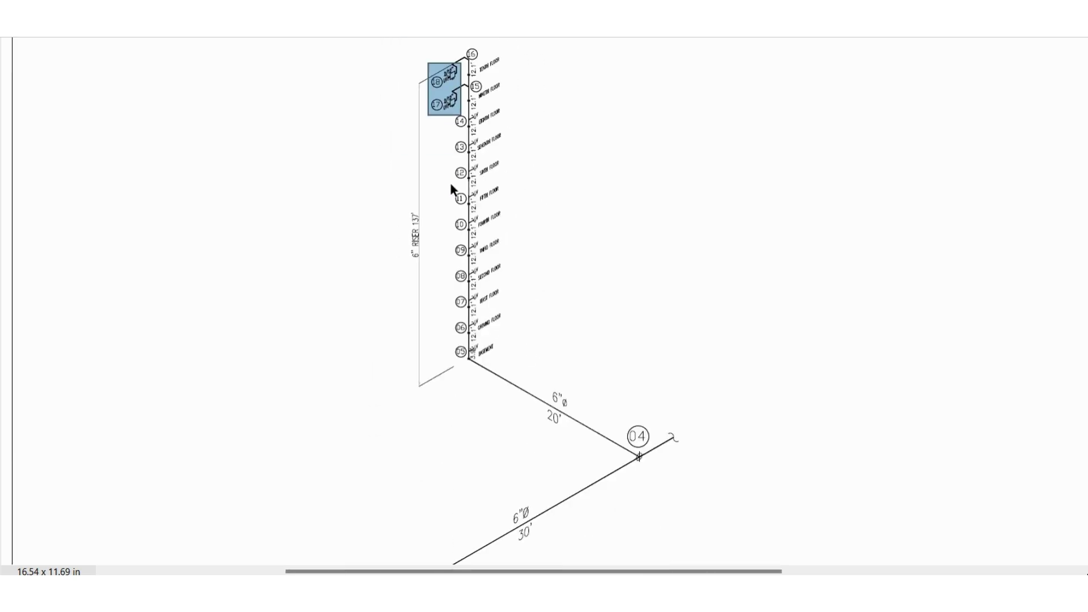
scroll(451, 187, down, 6)
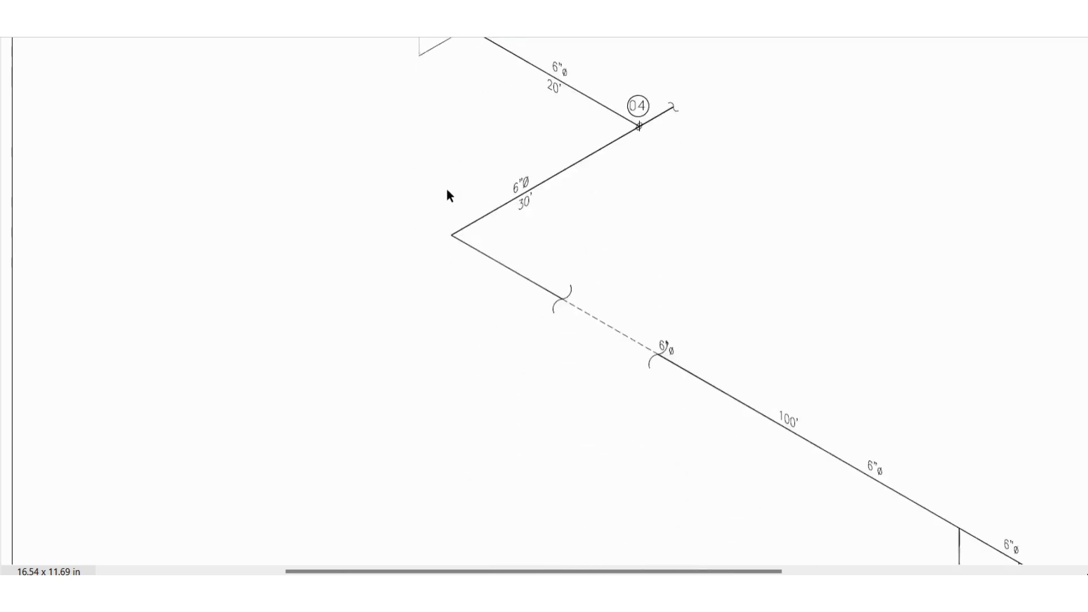
scroll(446, 187, down, 3)
middle_click(467, 227)
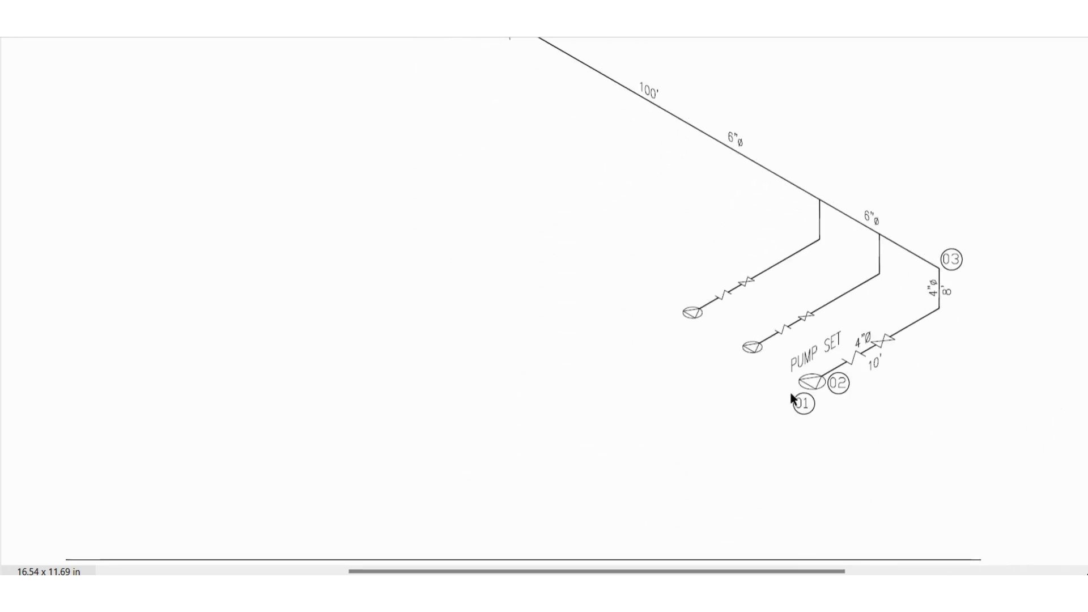
Select the pump at node 01, undo it, and reselect the pump area.
drag(794, 390, 818, 417)
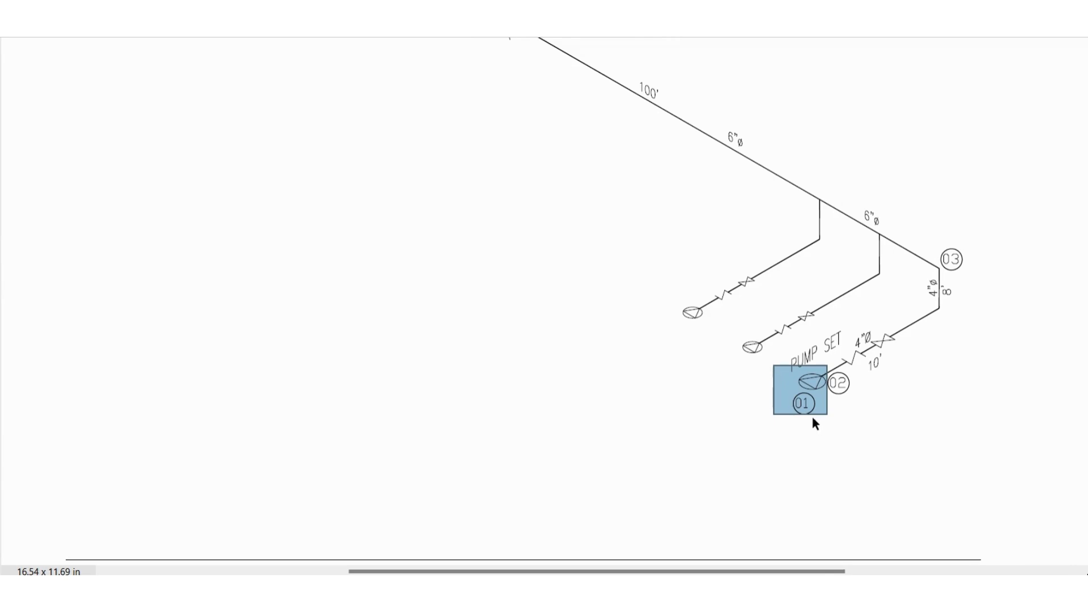
scroll(847, 379, up, 2)
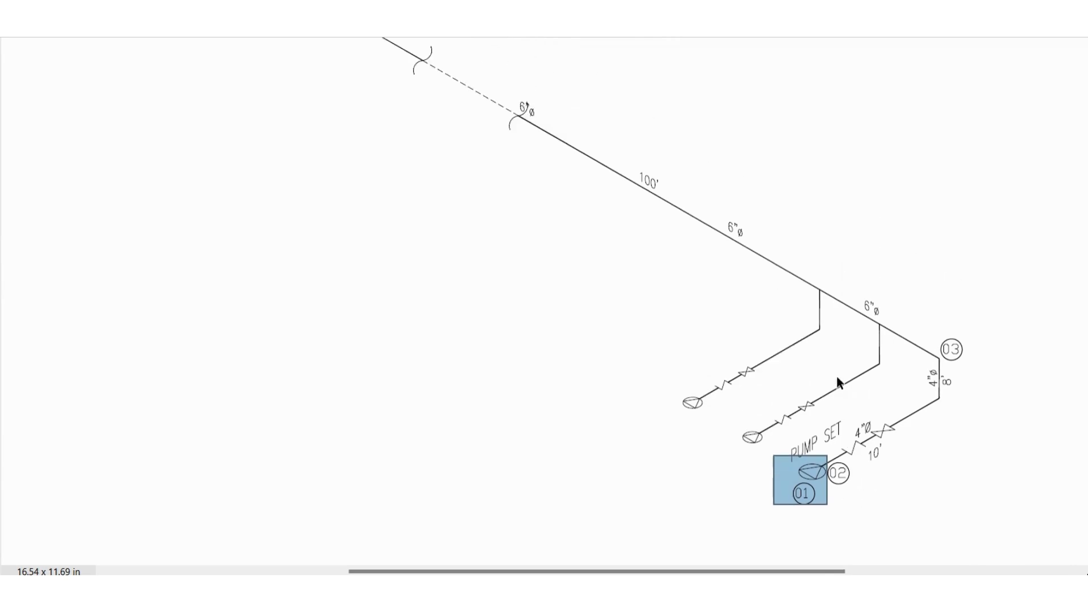
key(ctrl+z)
drag(788, 456, 834, 497)
Select and clear the node 18 landing valve several times.
scroll(603, 284, up, 3)
scroll(603, 282, up, 12)
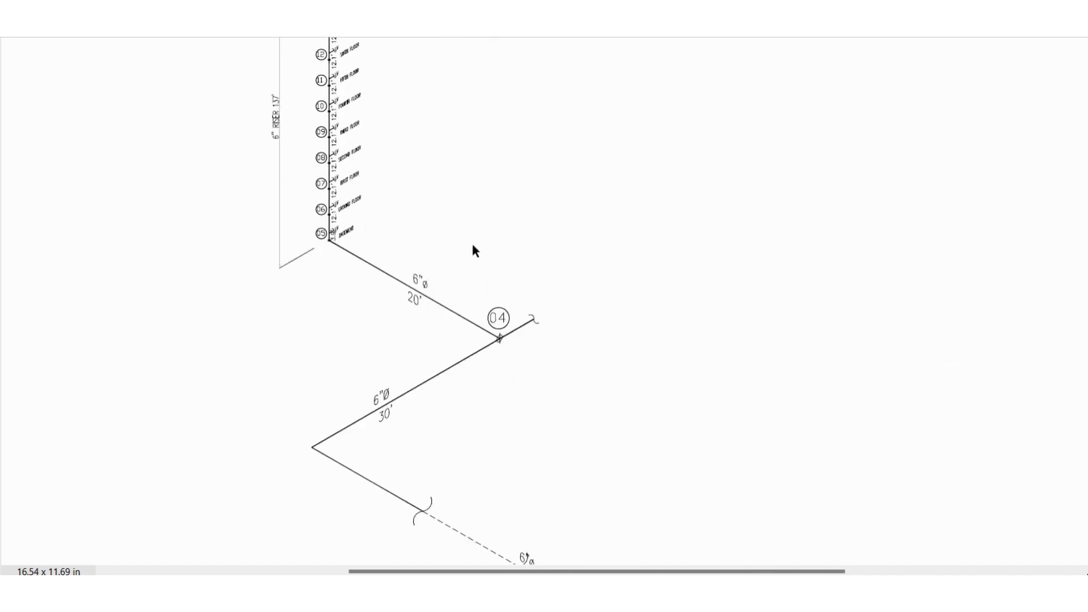
scroll(297, 136, up, 3)
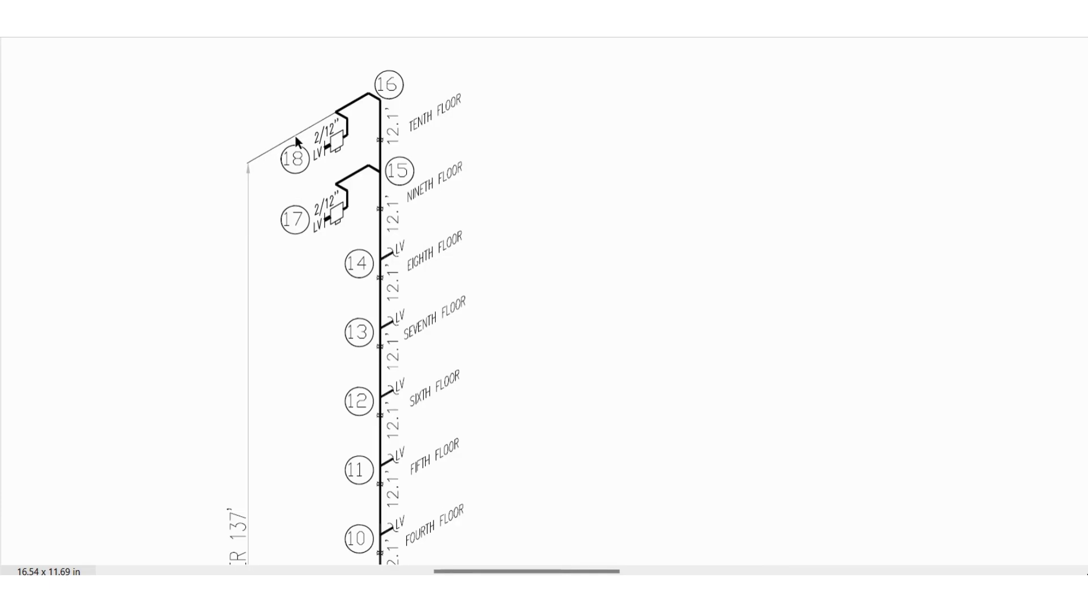
drag(305, 138, 348, 165)
click(517, 199)
drag(298, 113, 354, 166)
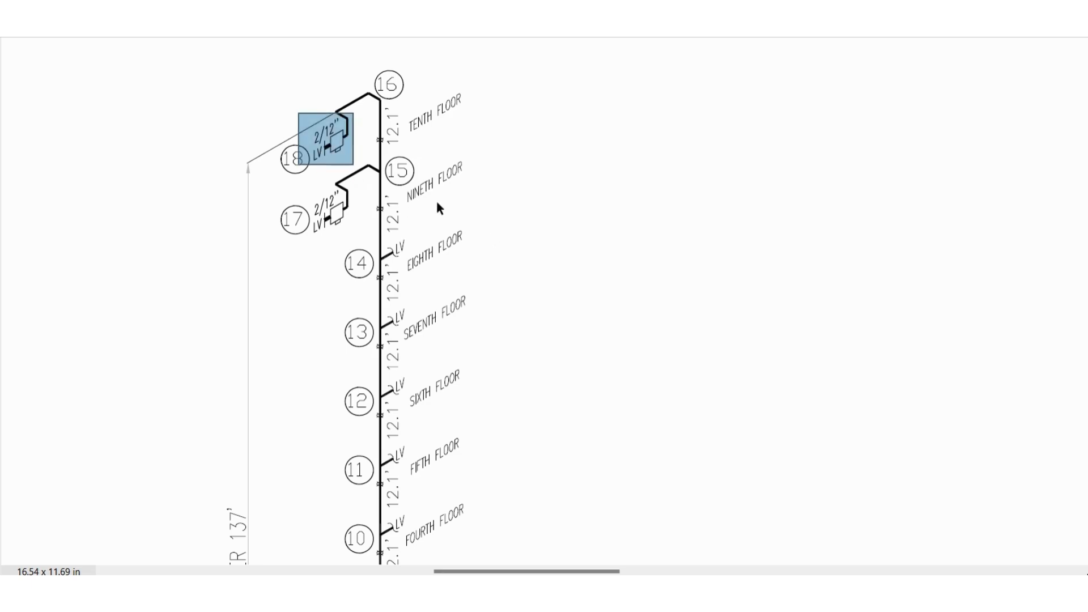
click(304, 172)
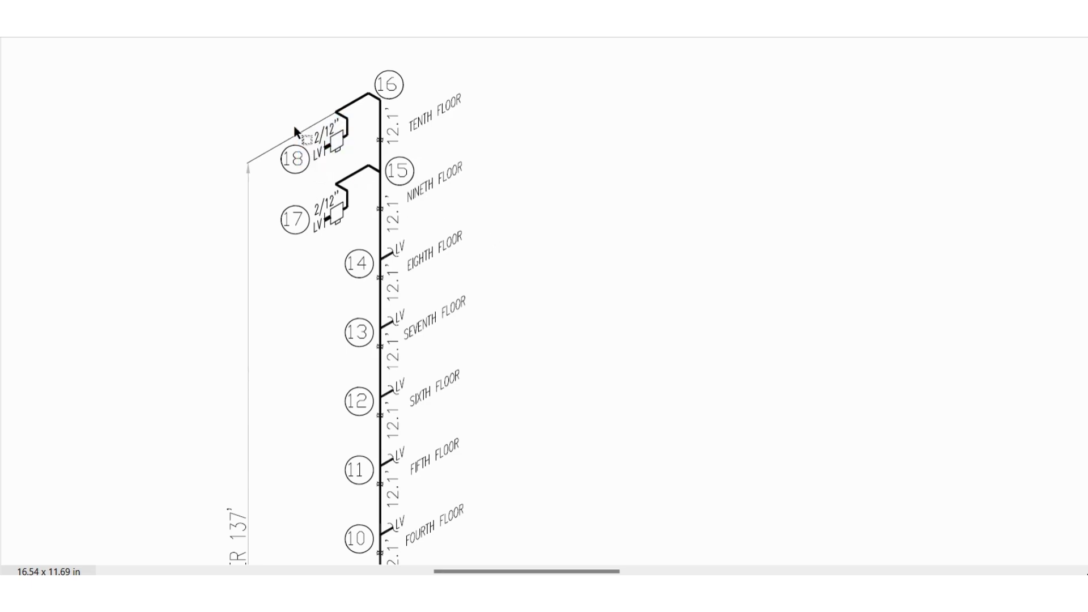
drag(326, 149, 348, 238)
click(304, 178)
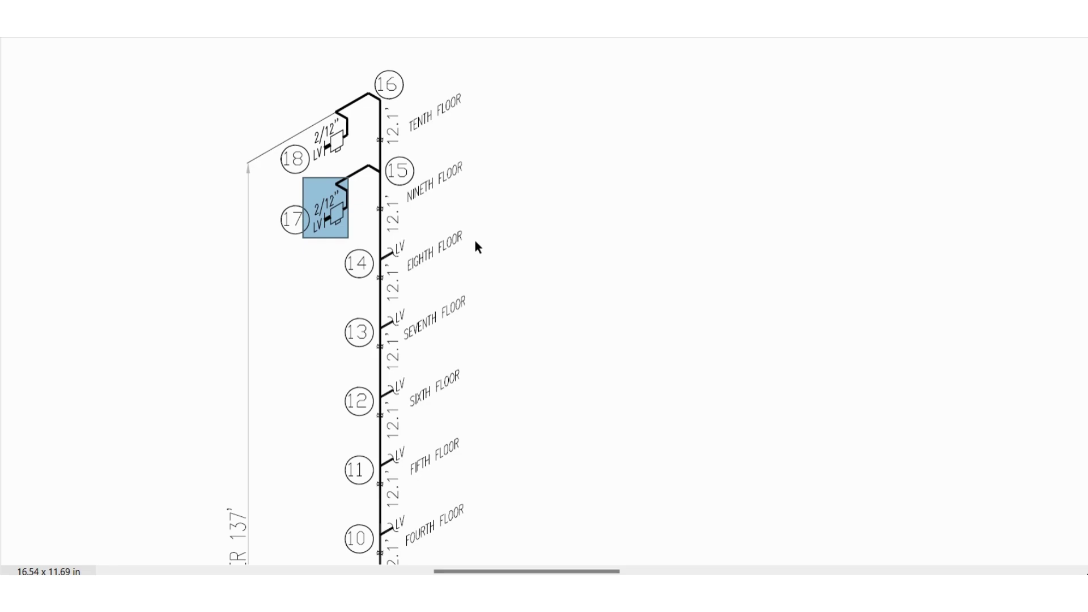
Pan from node 04 along the 100' pipe run down to the title block.
scroll(461, 162, down, 3)
scroll(479, 182, up, 3)
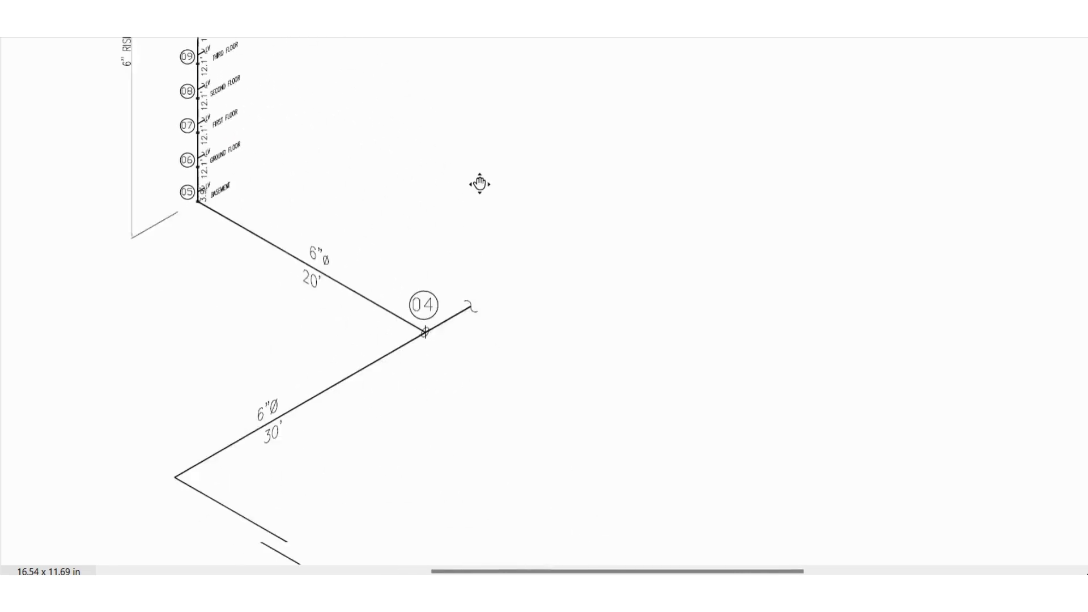
middle_click(420, 212)
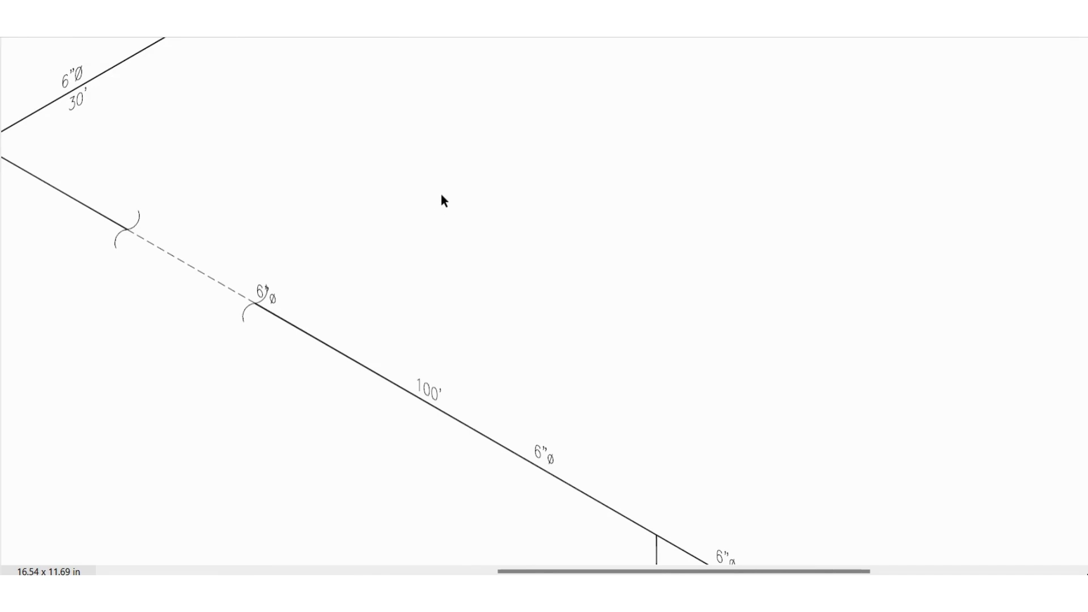
scroll(482, 210, down, 3)
scroll(535, 213, down, 10)
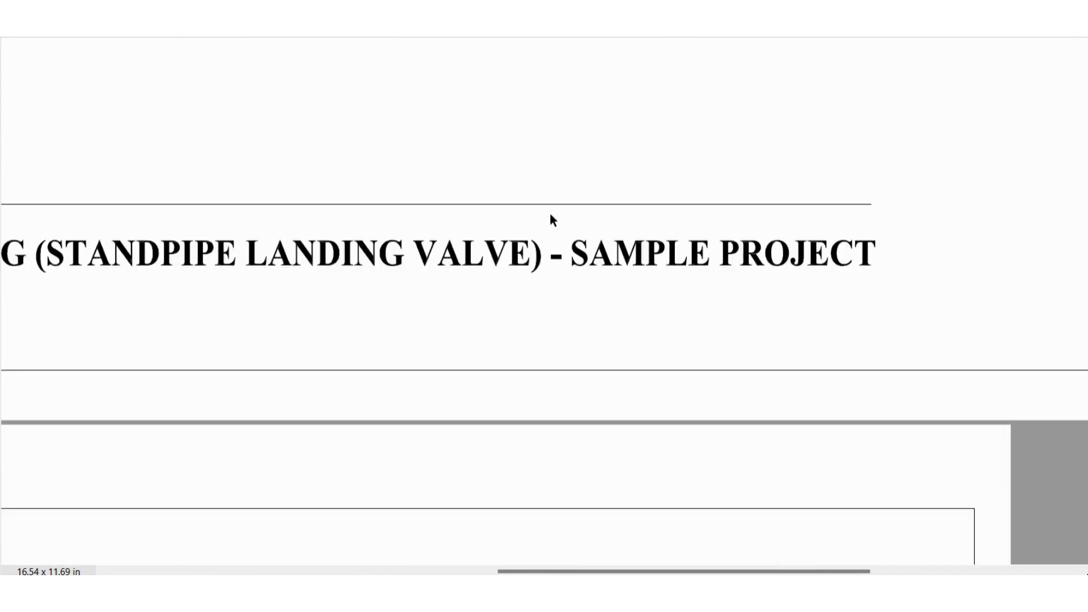
Select the report's 500.00 gpm system flow rate and 176.76 psi inflow residual pressure.
scroll(533, 224, down, 10)
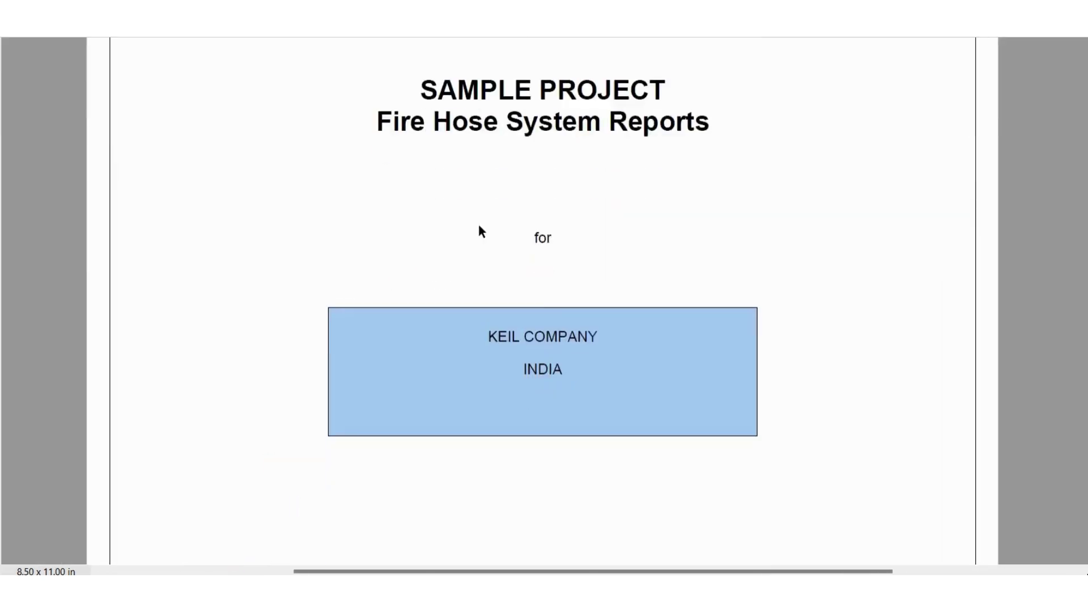
scroll(480, 227, down, 15)
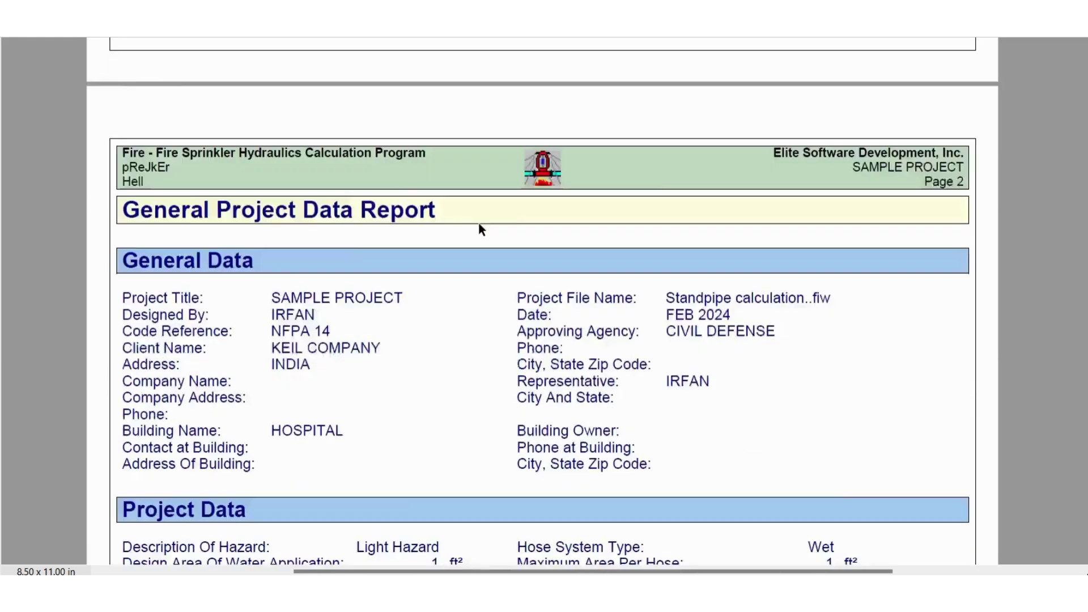
scroll(479, 227, down, 4)
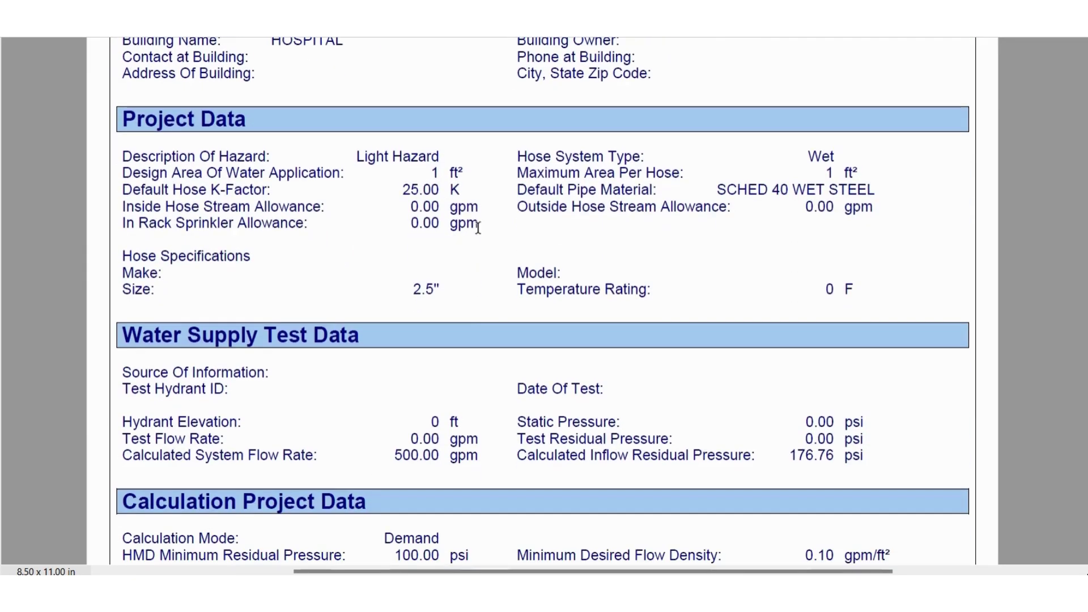
scroll(478, 227, down, 3)
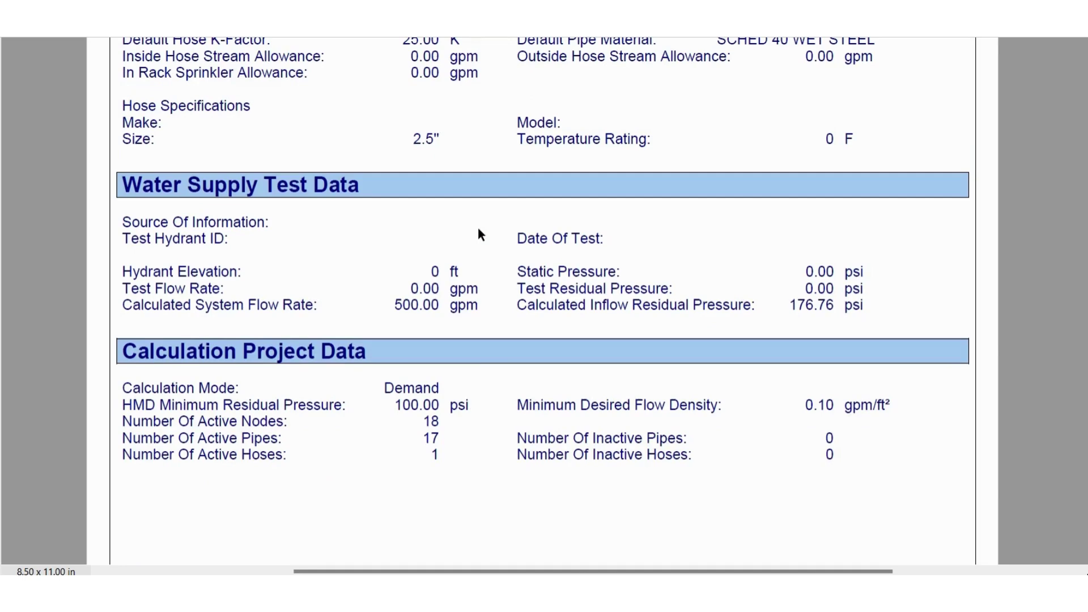
mouse_move(395, 322)
mouse_down()
mouse_move(478, 306)
mouse_move(397, 308)
mouse_up()
double_click(480, 307)
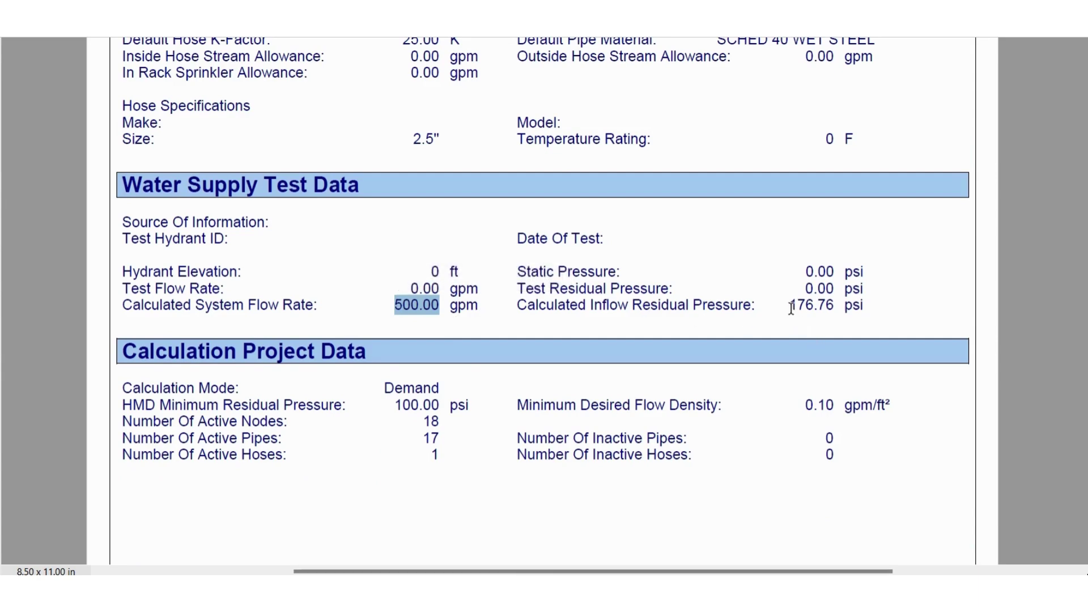
drag(792, 309, 838, 311)
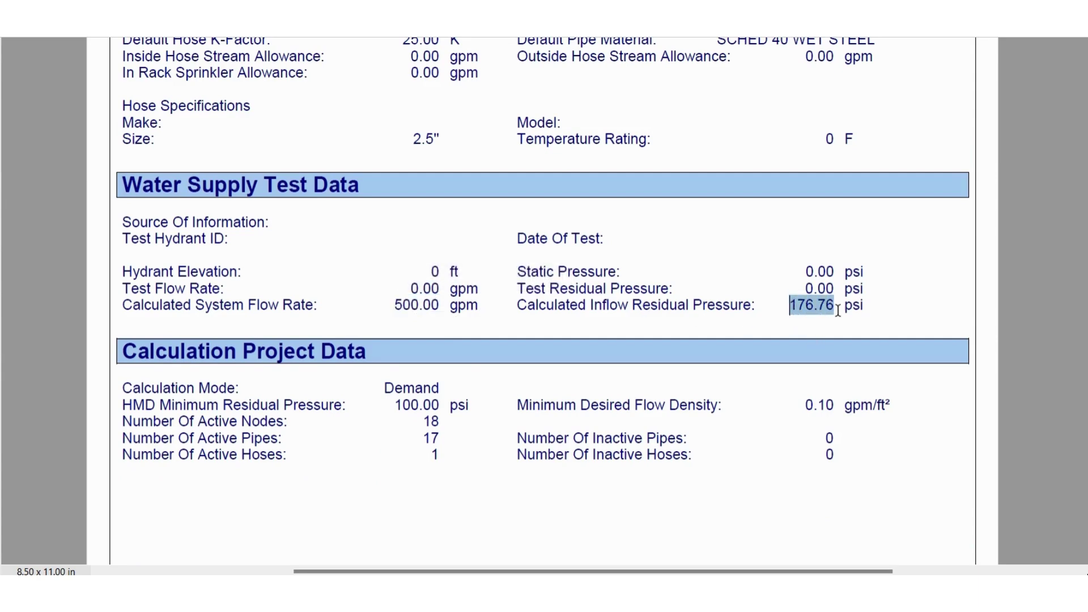
Return to the isometric drawing's riser near node 04.
scroll(658, 276, up, 10)
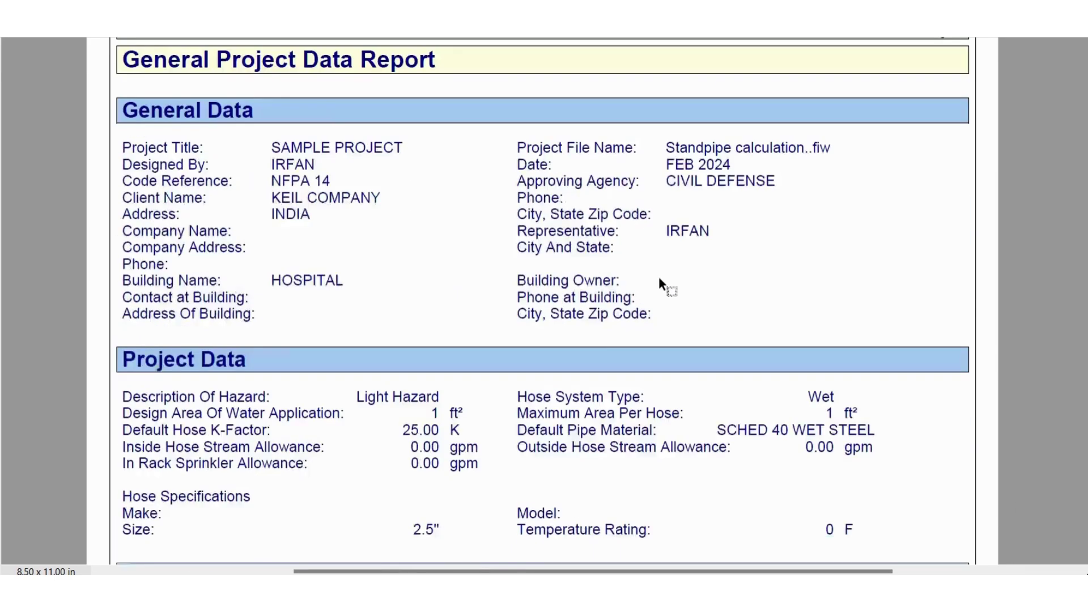
scroll(658, 281, up, 15)
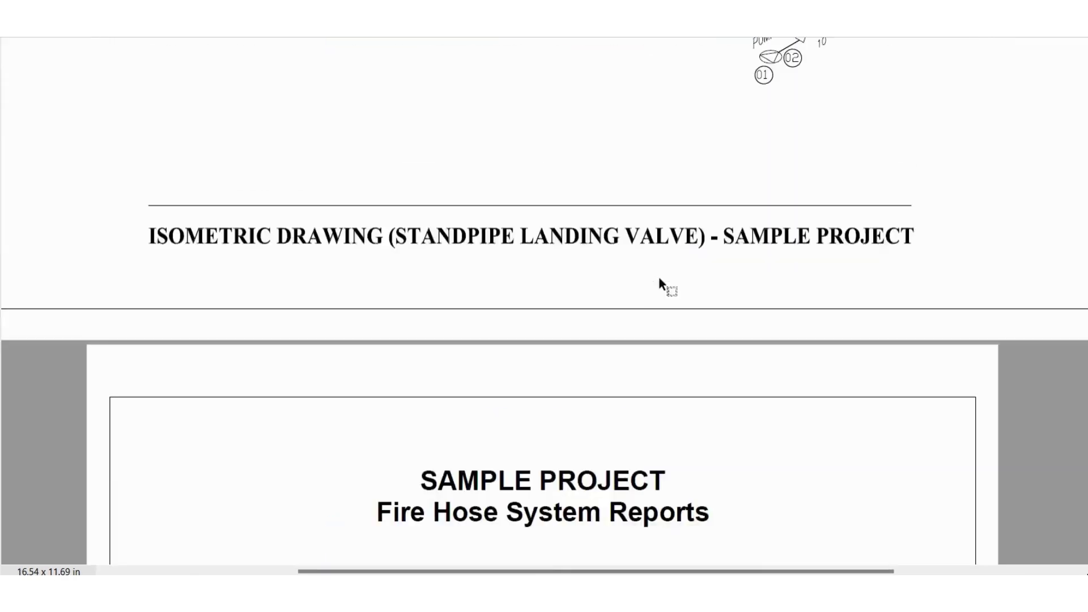
scroll(658, 277, up, 3)
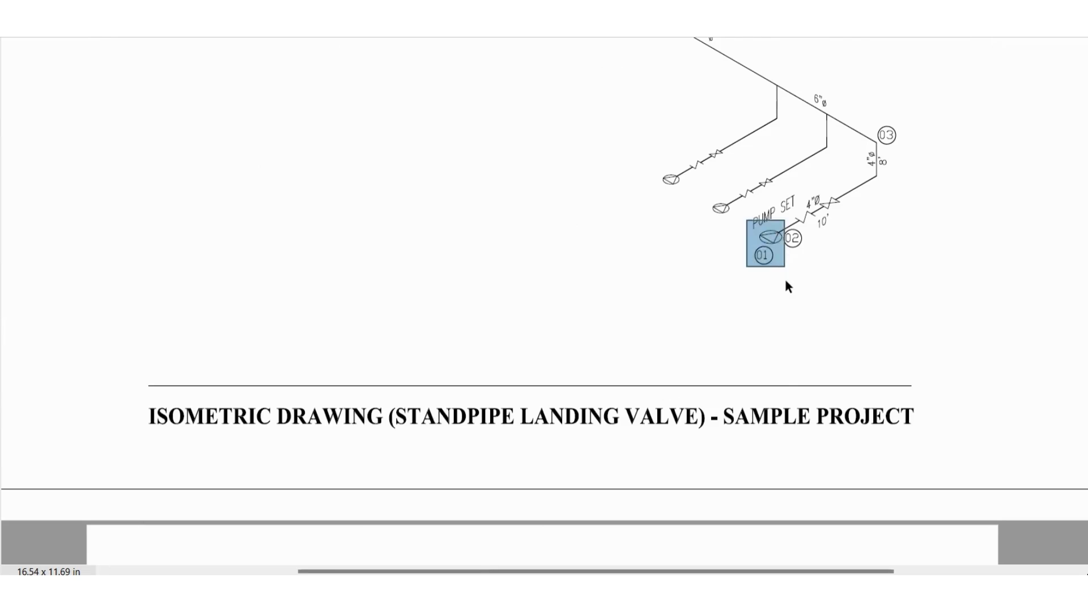
scroll(785, 280, up, 7)
scroll(465, 187, up, 5)
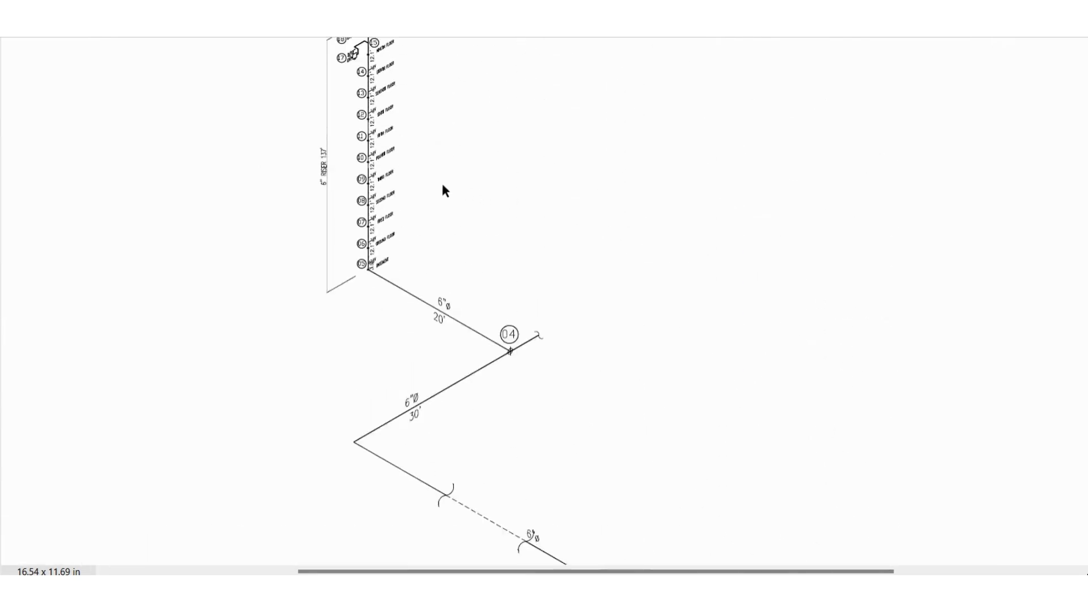
drag(339, 138, 356, 161)
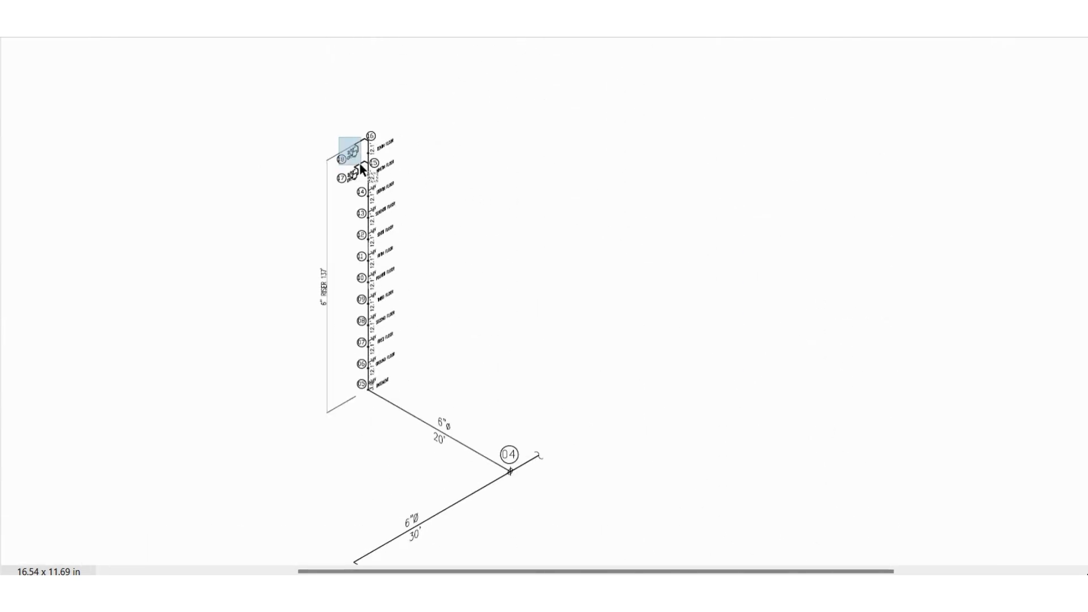
Select the 100.00 psi minimum residual pressure in Calculation Project Data.
scroll(508, 208, down, 10)
scroll(508, 209, down, 17)
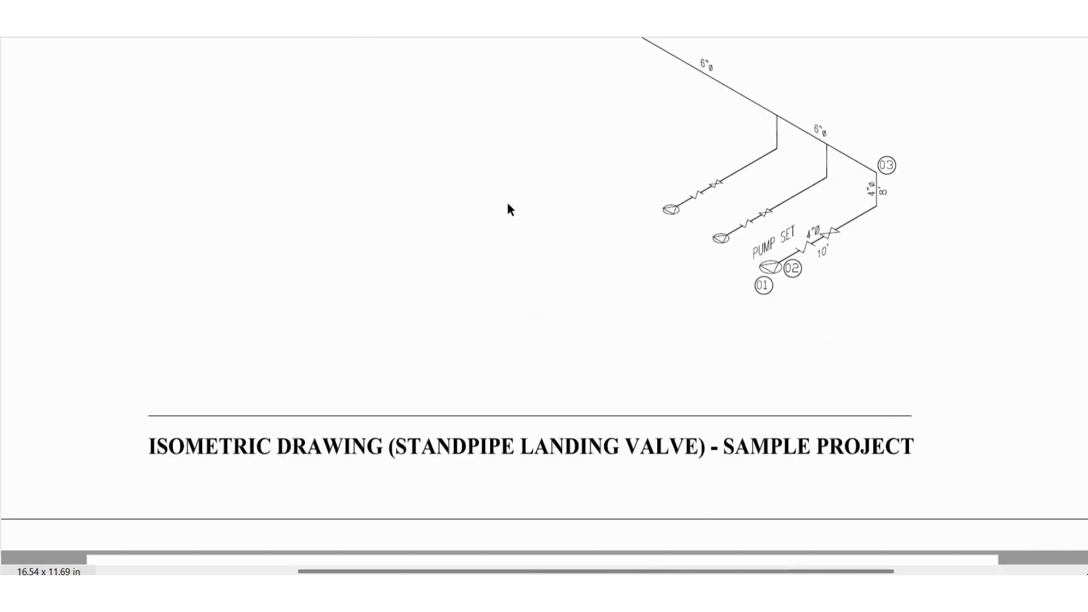
scroll(500, 212, down, 19)
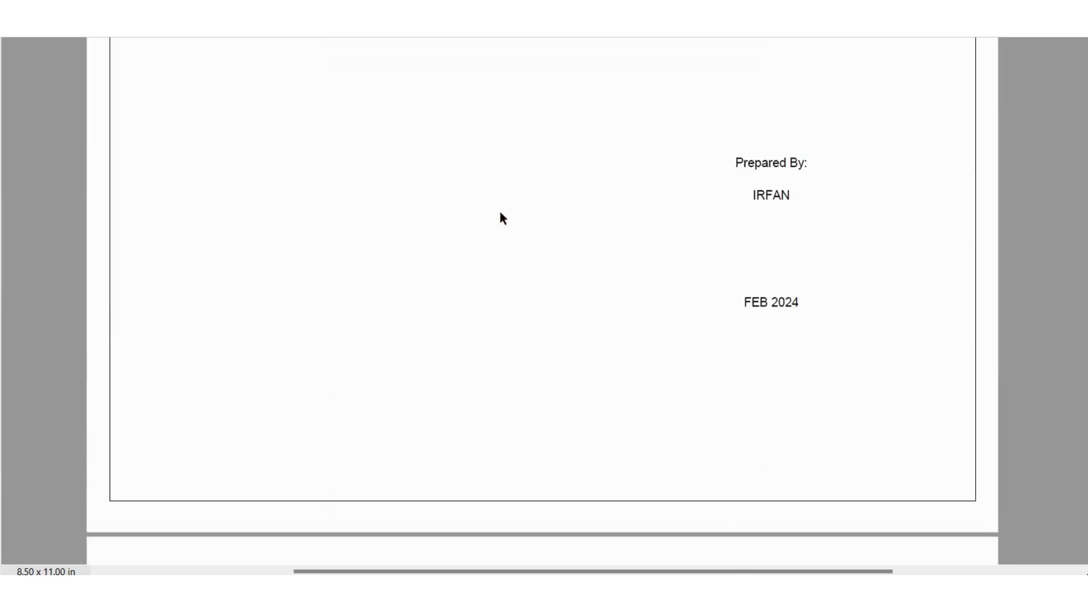
scroll(499, 218, down, 3)
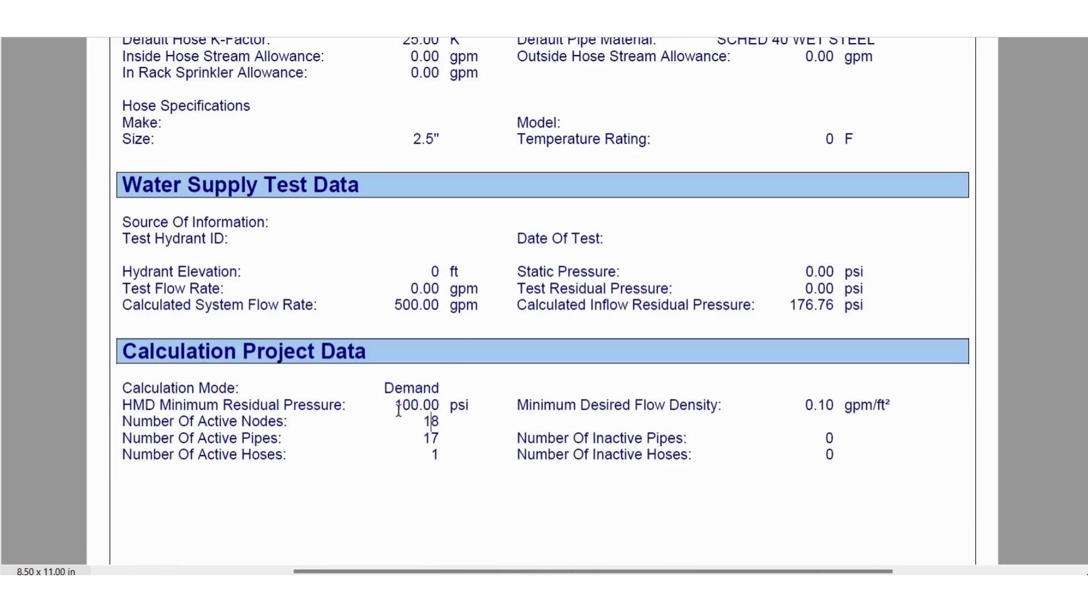
drag(395, 406, 453, 398)
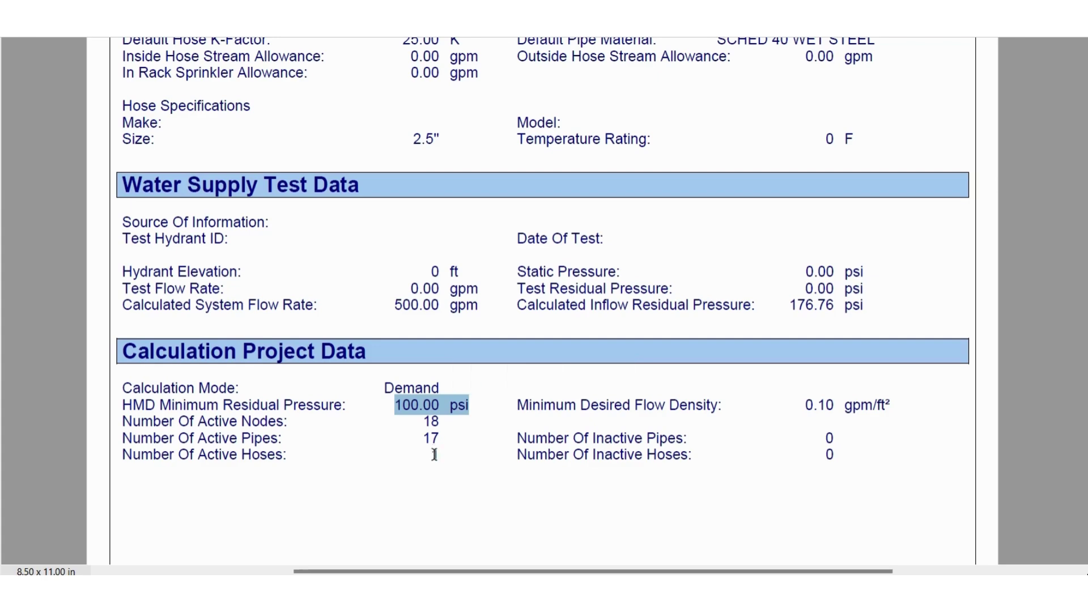
Select the Active Hoses count of 1.
drag(435, 455, 436, 456)
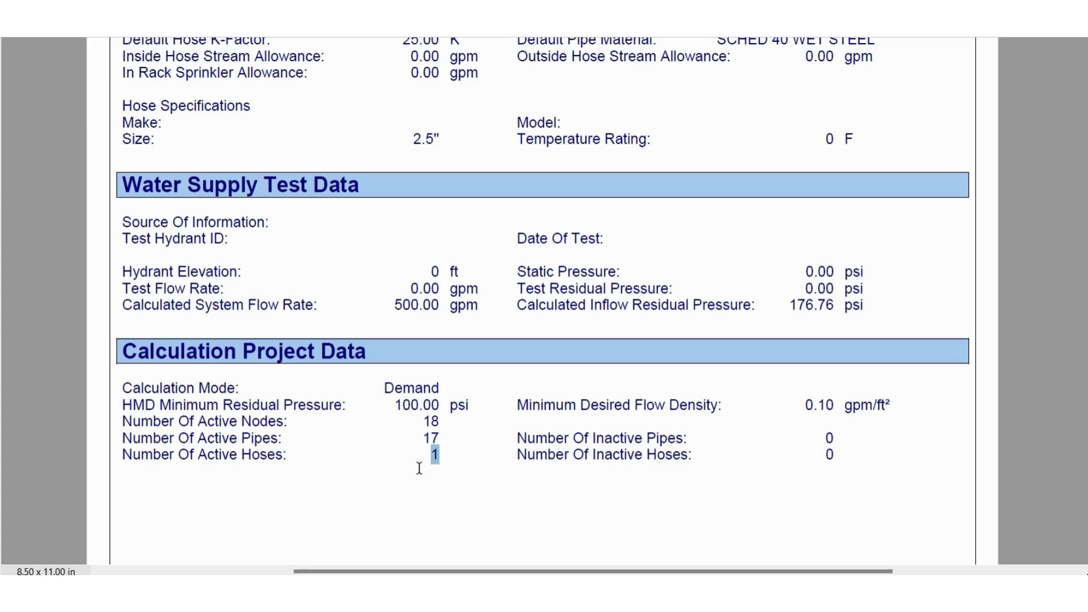
click(431, 455)
drag(432, 454, 439, 457)
scroll(450, 468, up, 1)
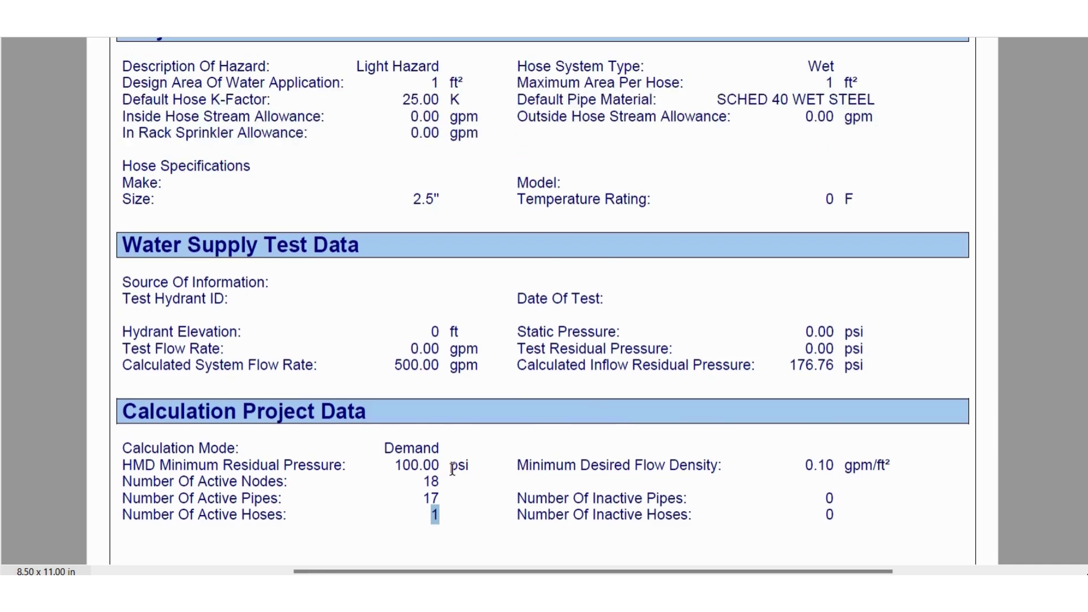
Back on the drawing, draw a tall rectangle markup beside the riser.
scroll(467, 321, up, 6)
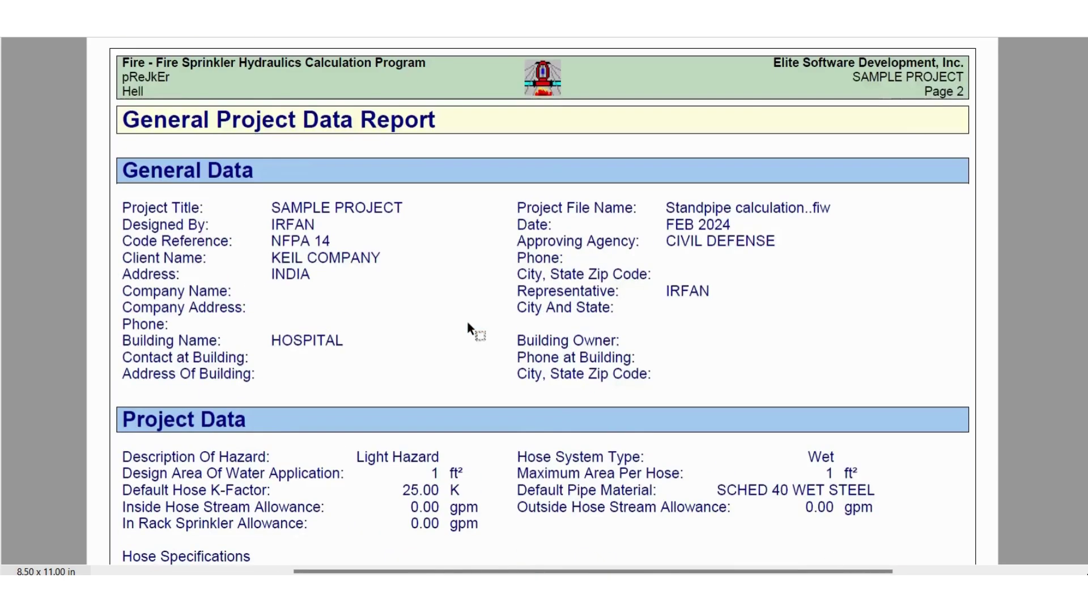
scroll(467, 321, up, 15)
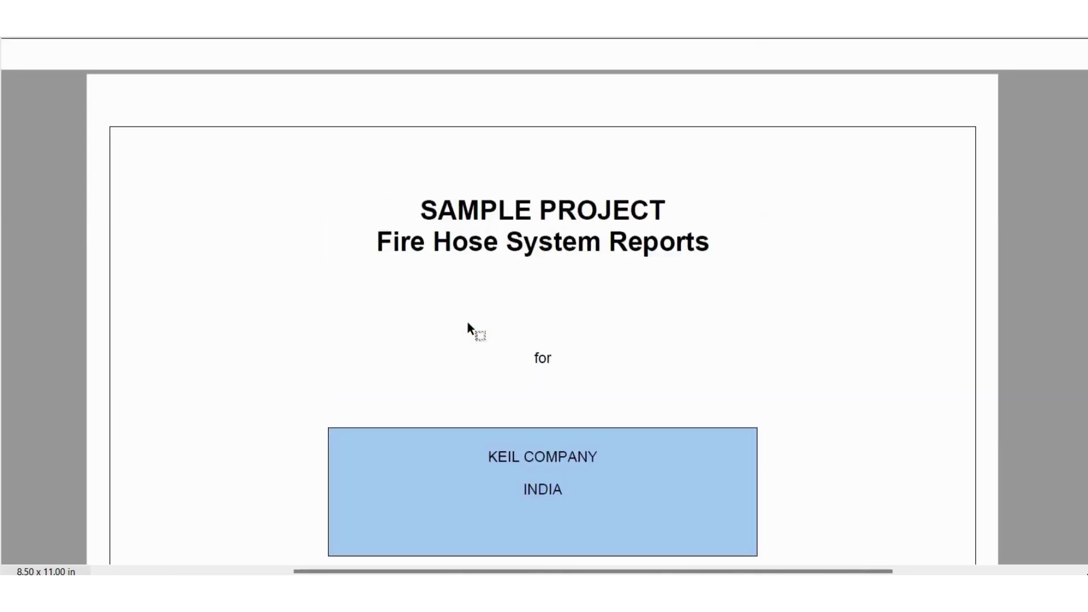
scroll(467, 321, up, 12)
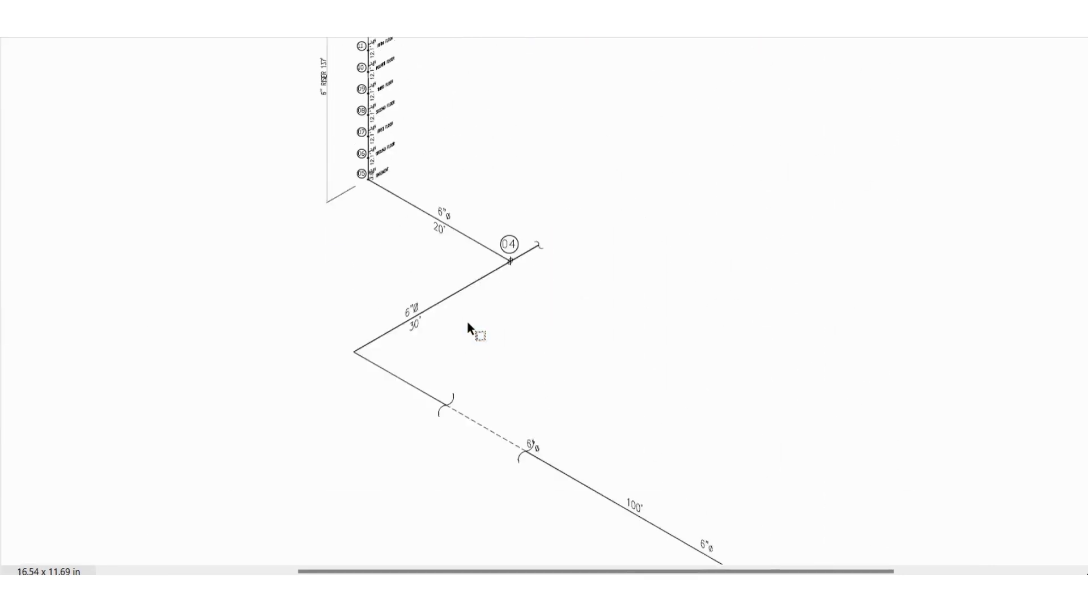
scroll(467, 321, up, 5)
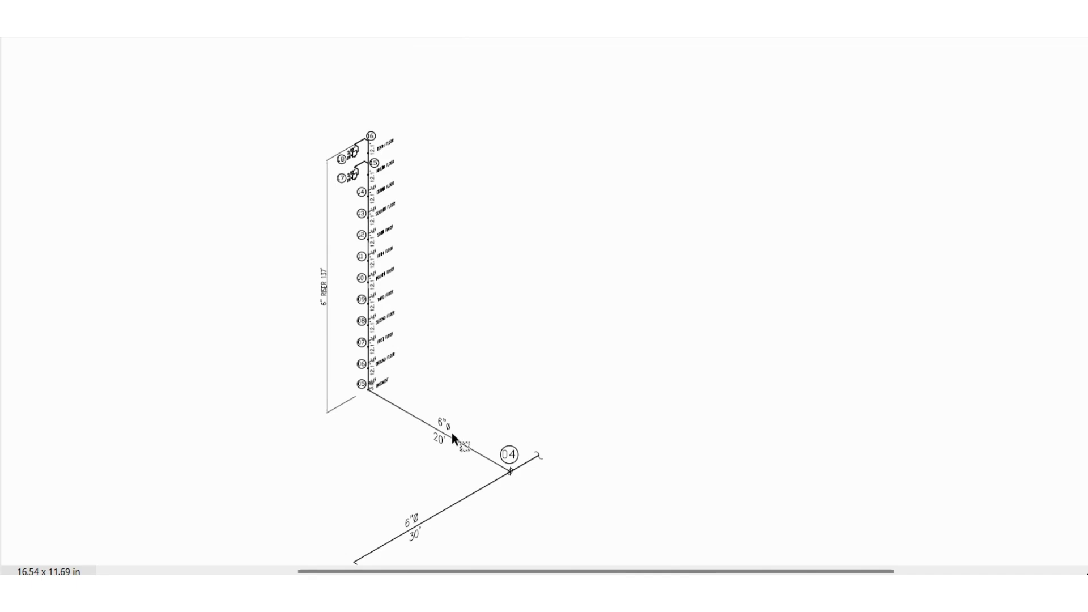
drag(454, 438, 477, 136)
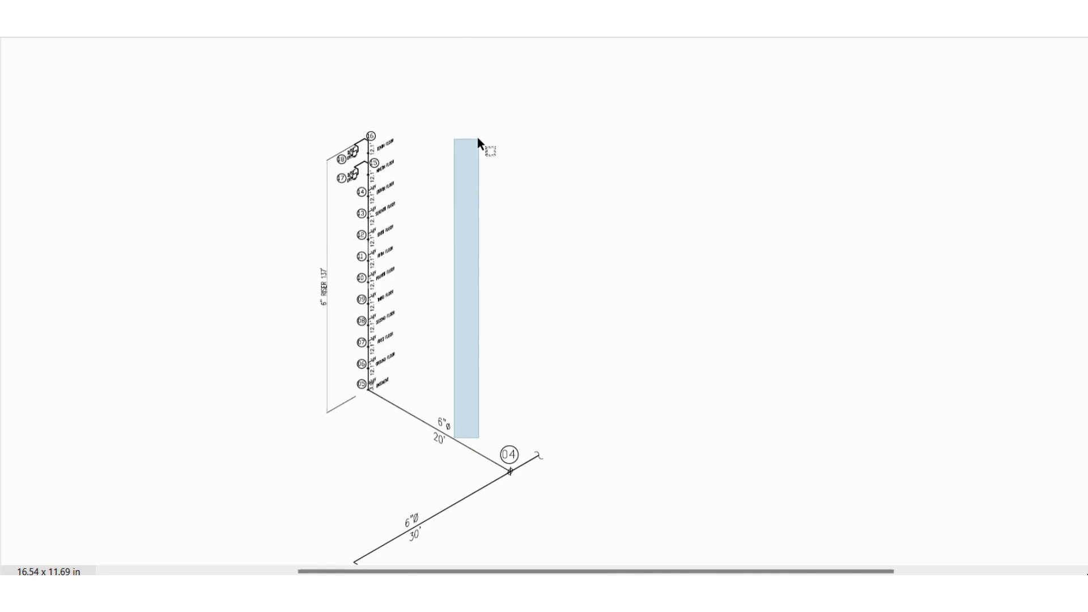
drag(478, 138, 478, 137)
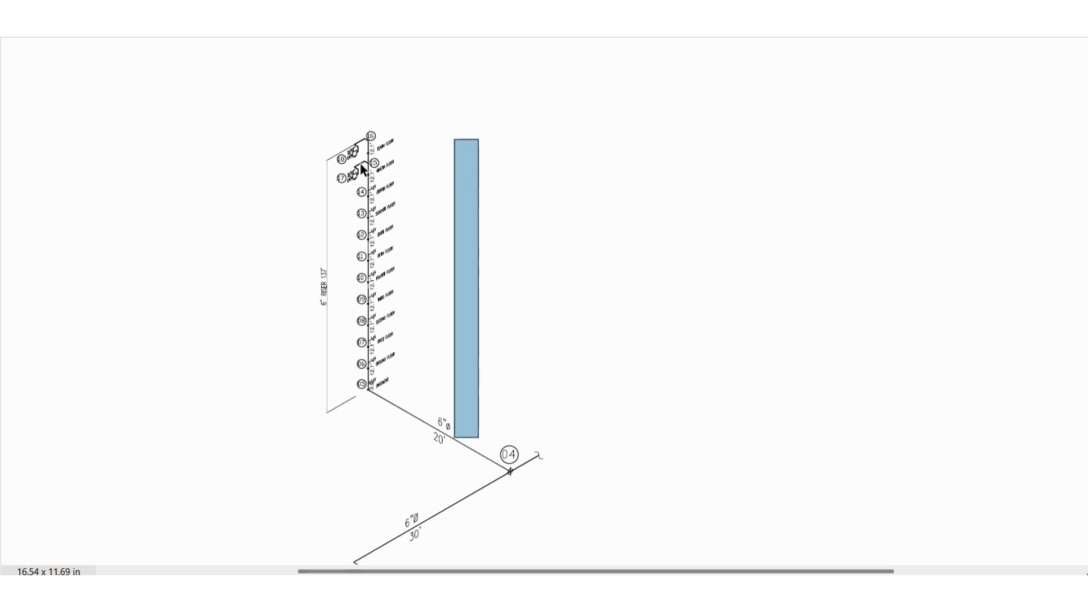
Box the riser's topmost nodes, undoing a second tall rectangle.
drag(333, 141, 364, 189)
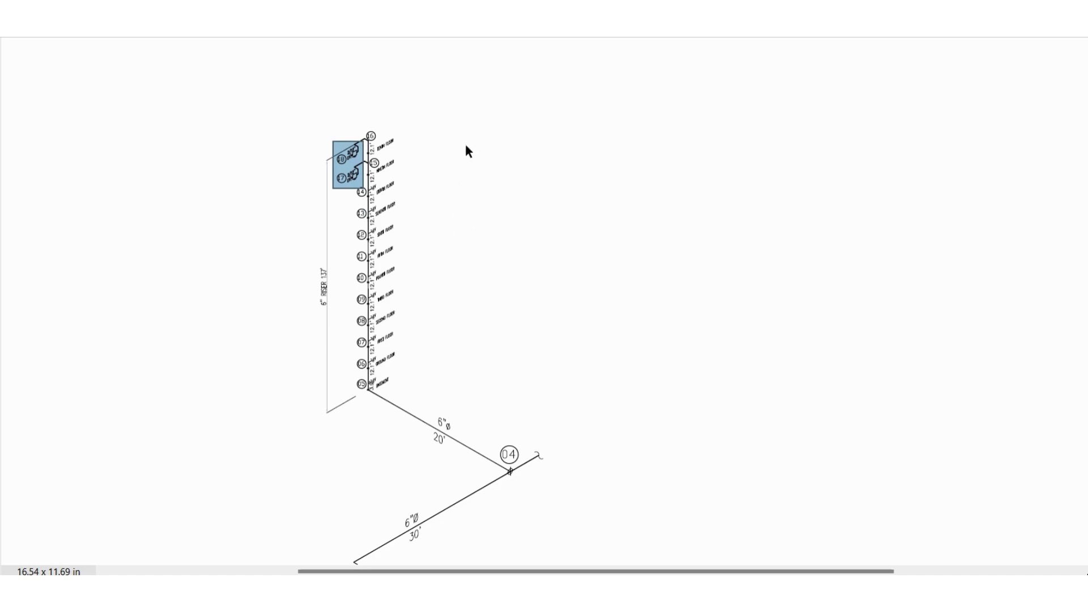
drag(476, 131, 431, 424)
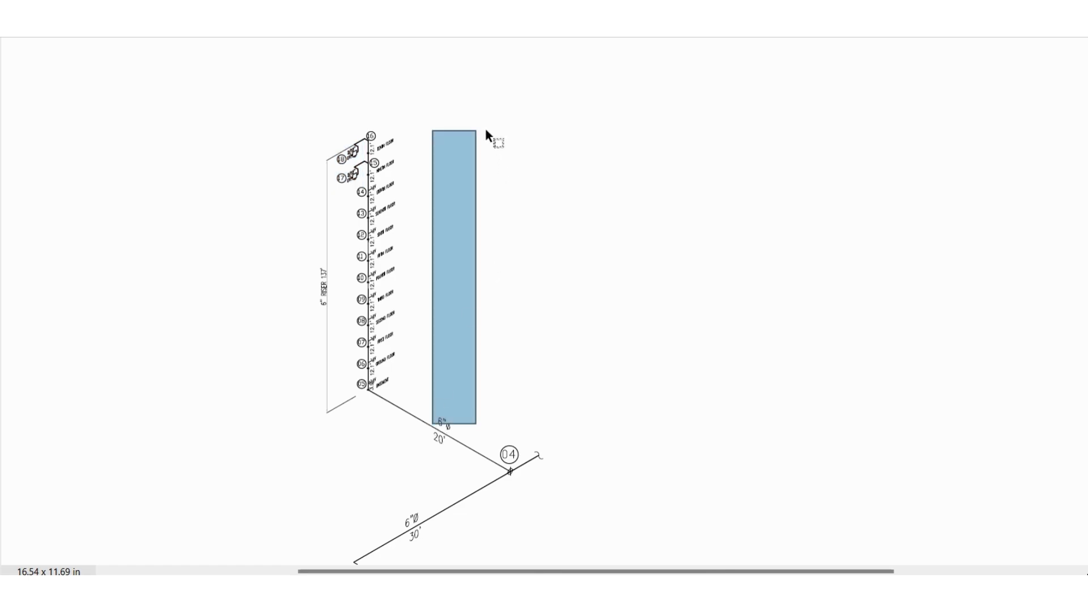
key(ctrl+z)
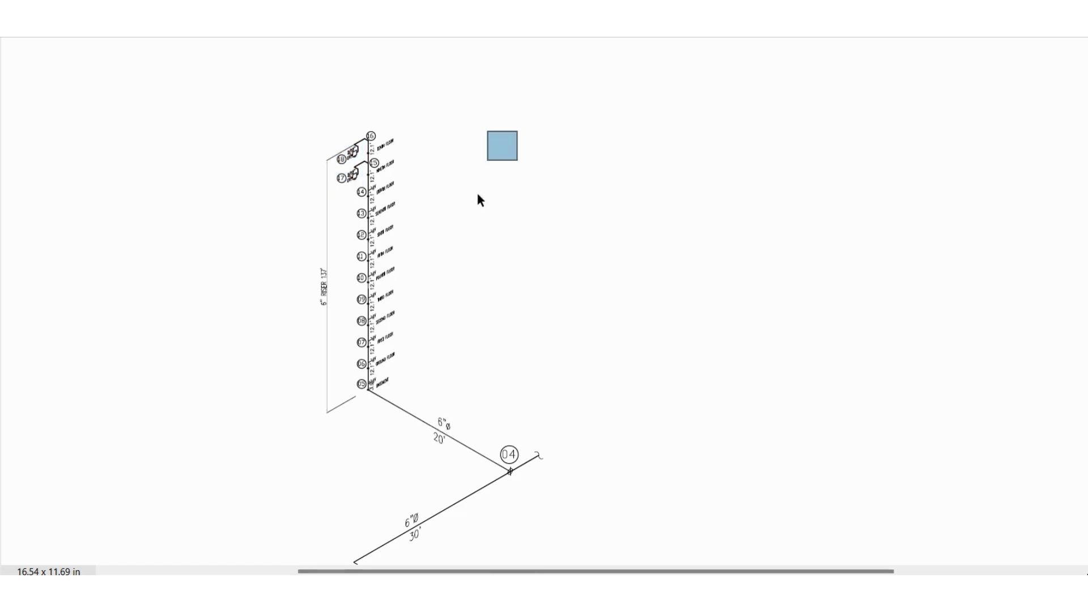
drag(329, 134, 361, 185)
Undo the box over the top riser nodes, then draw and undo another.
key(ctrl+z)
scroll(510, 168, down, 3)
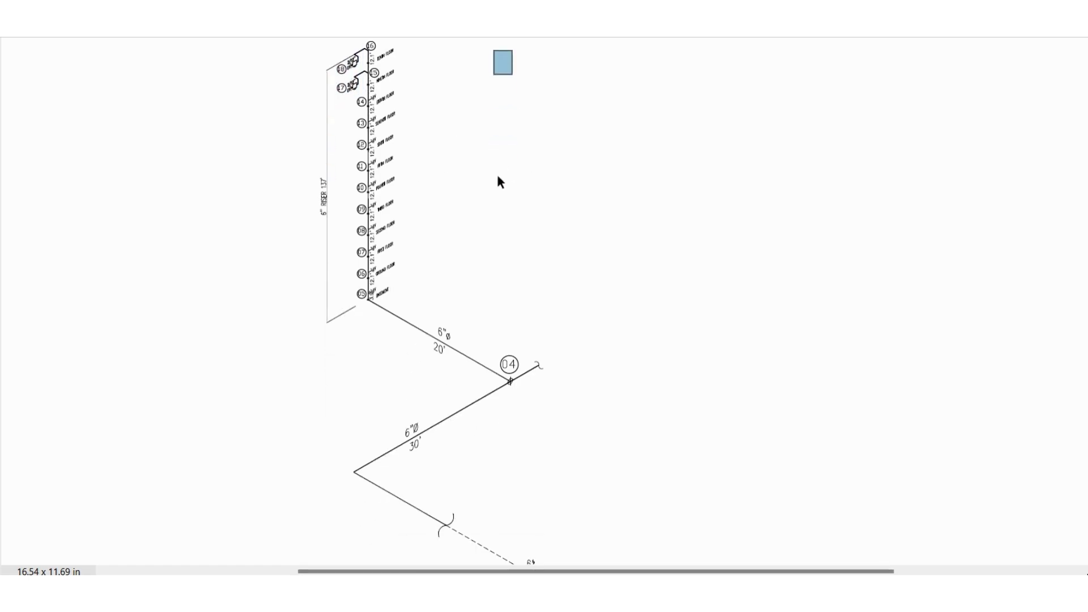
scroll(498, 176, down, 4)
scroll(498, 177, up, 5)
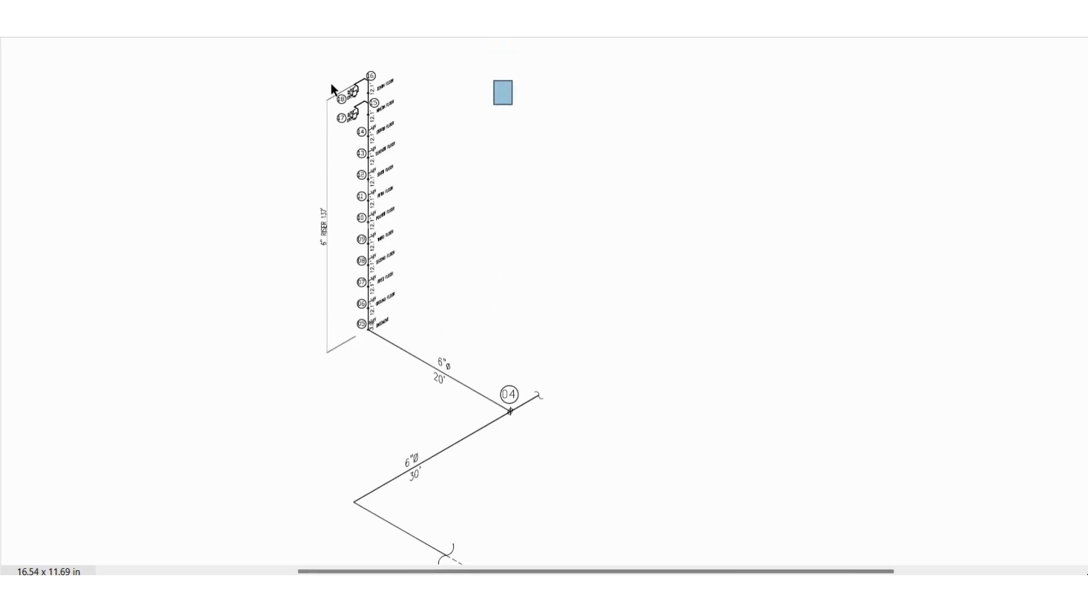
drag(332, 85, 359, 123)
key(ctrl+z)
Draw a rectangle over the pump set, then return to the riser.
scroll(493, 149, down, 4)
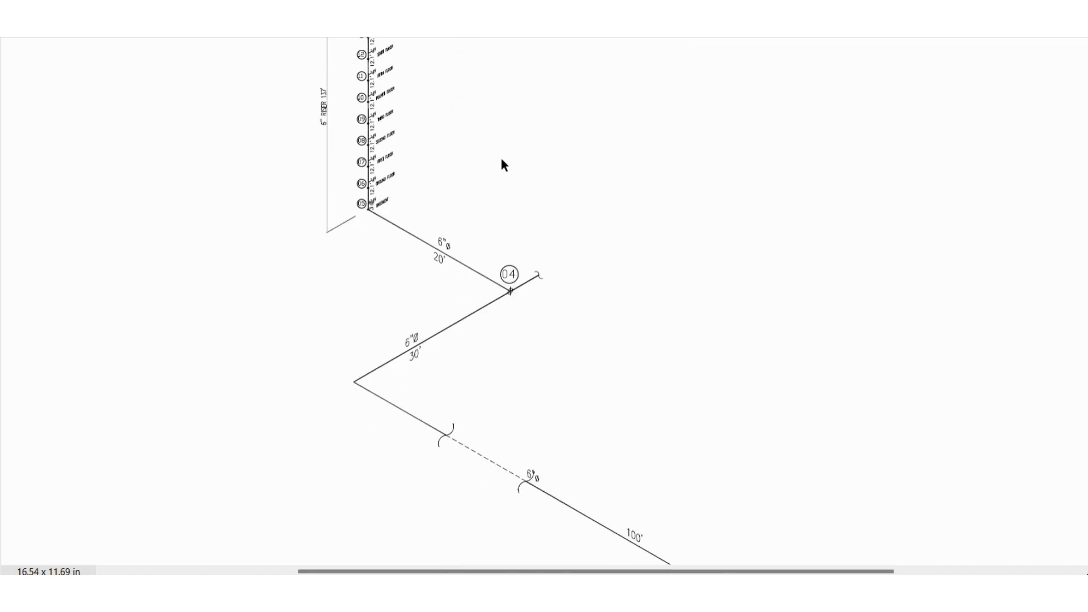
scroll(500, 157, down, 6)
scroll(501, 162, down, 5)
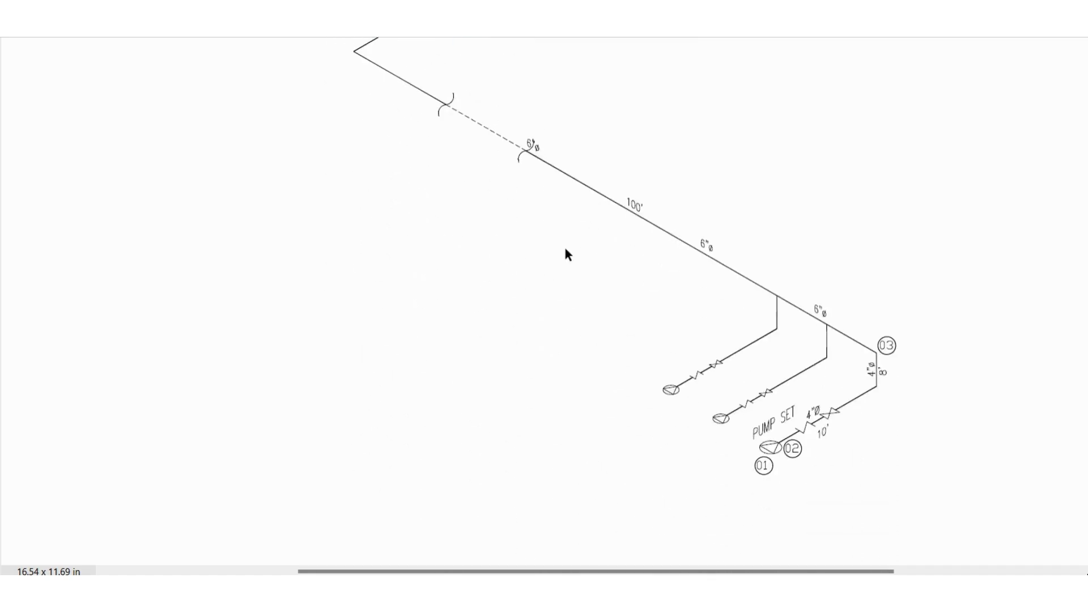
drag(745, 420, 792, 489)
scroll(622, 358, up, 5)
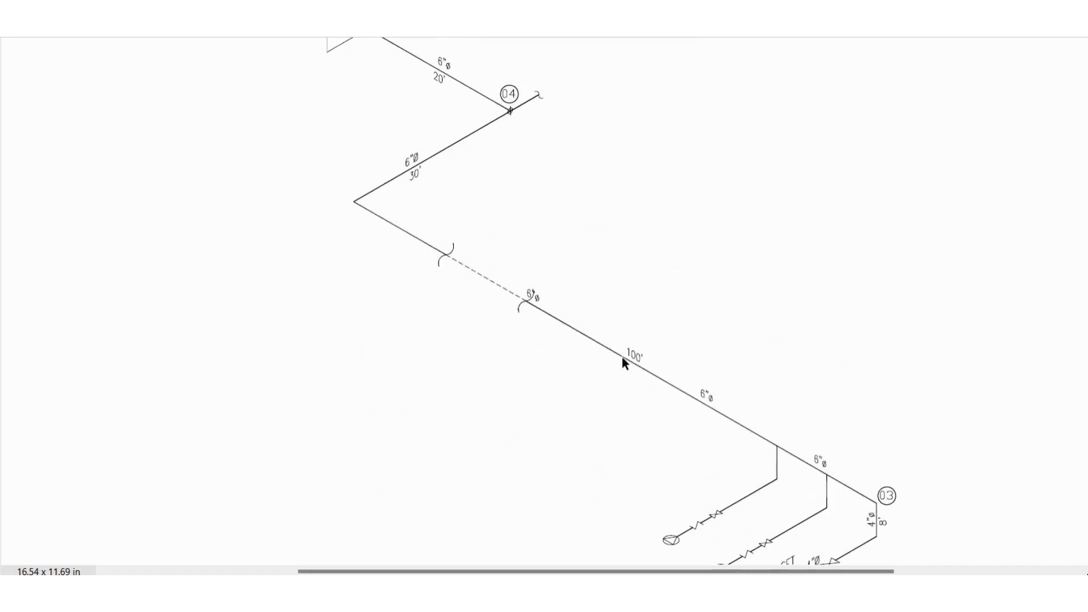
scroll(567, 312, up, 8)
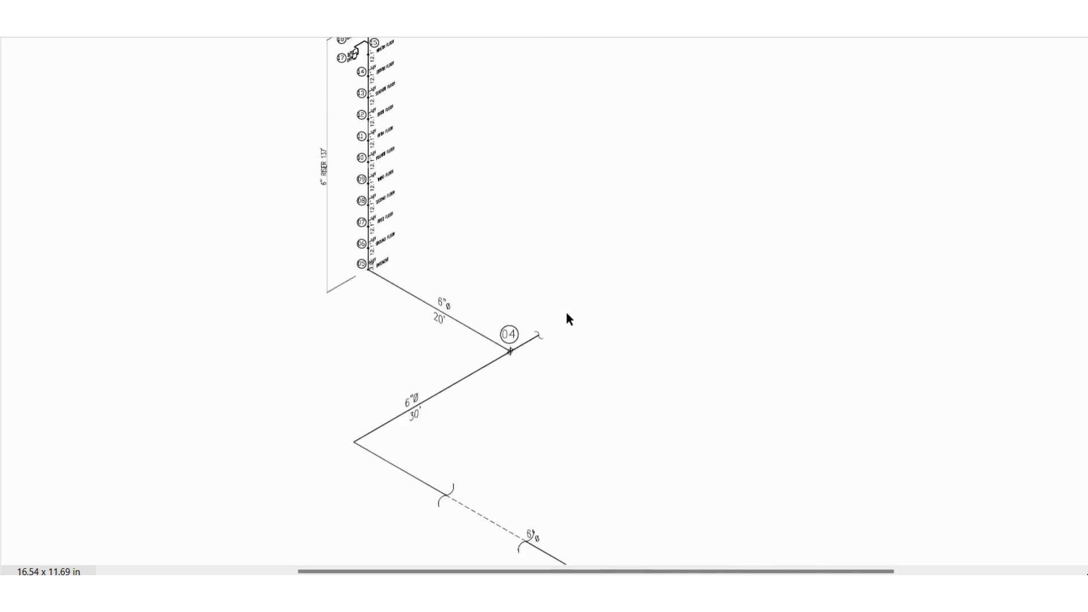
scroll(569, 319, up, 2)
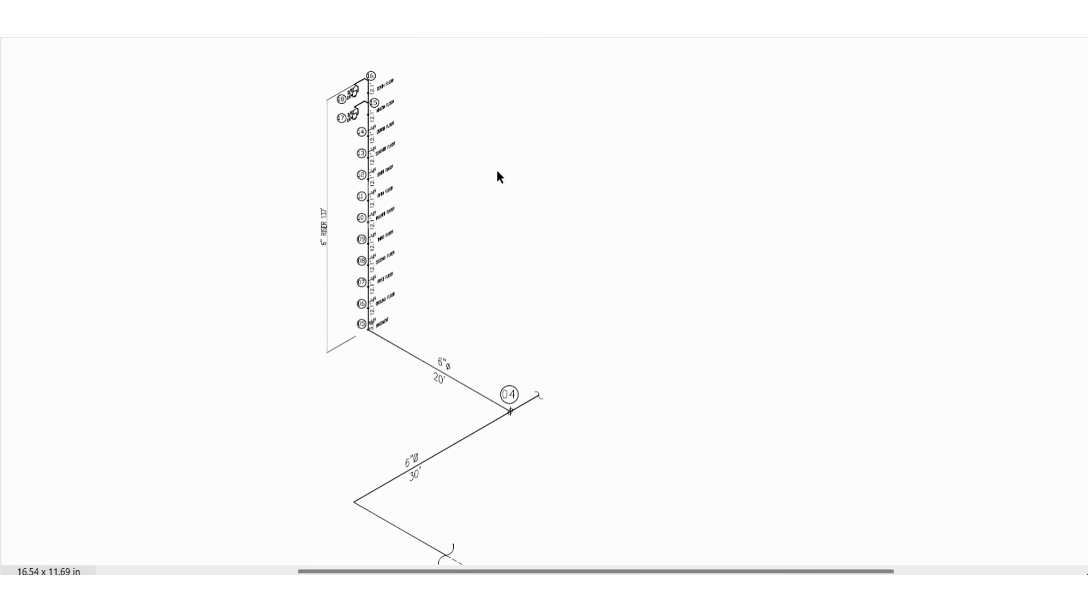
Draw narrow rectangles alongside the riser, the last spanning from its top to node 04.
drag(437, 83, 449, 369)
drag(484, 86, 485, 408)
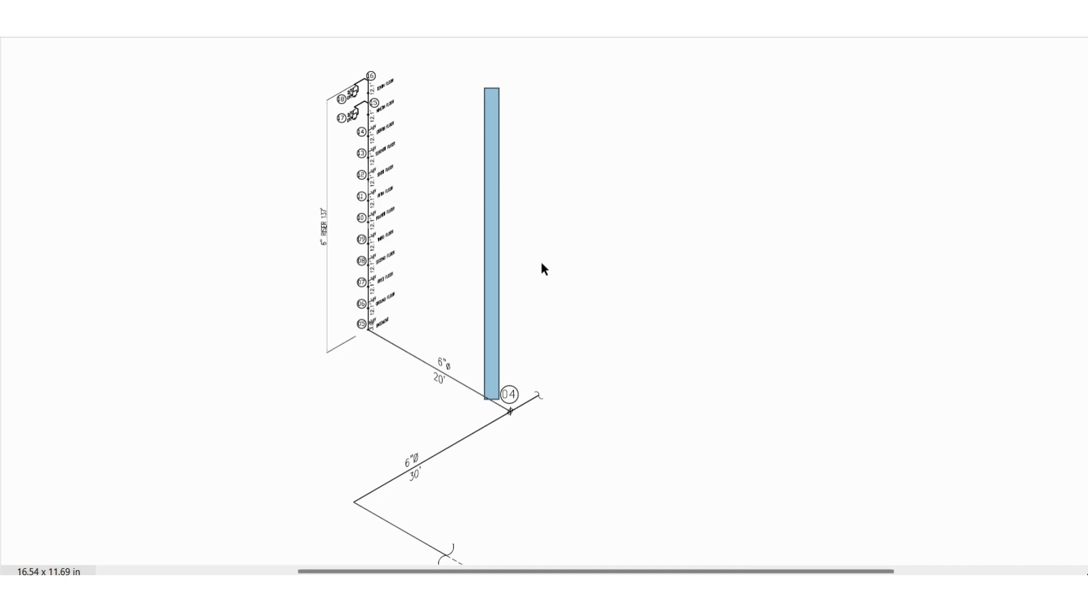
Scroll down to Calculation Project Data and place the cursor after the Active Hoses count.
scroll(542, 264, down, 10)
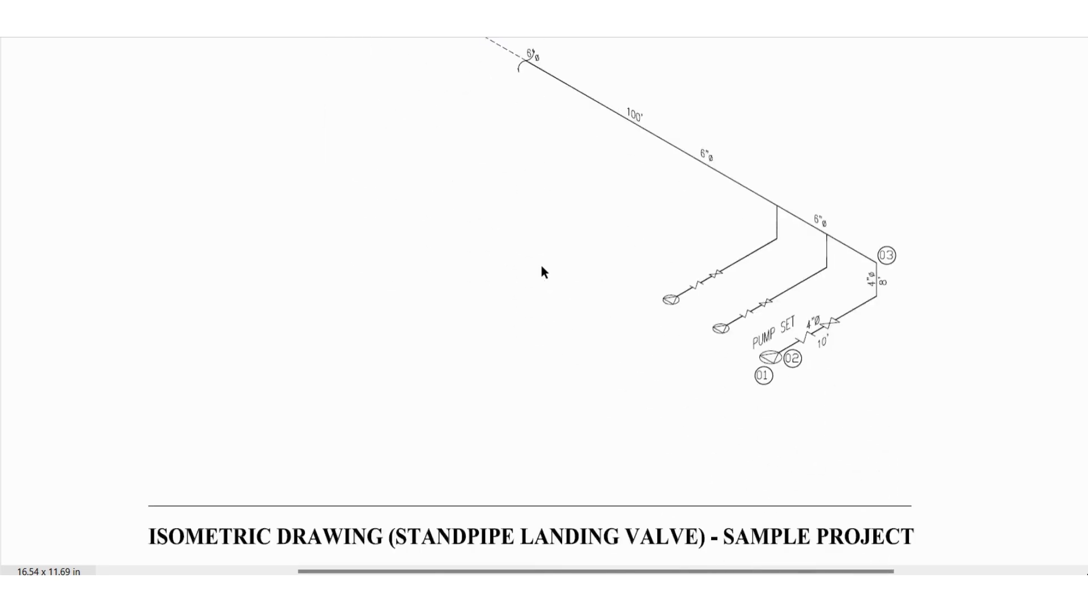
scroll(542, 266, down, 15)
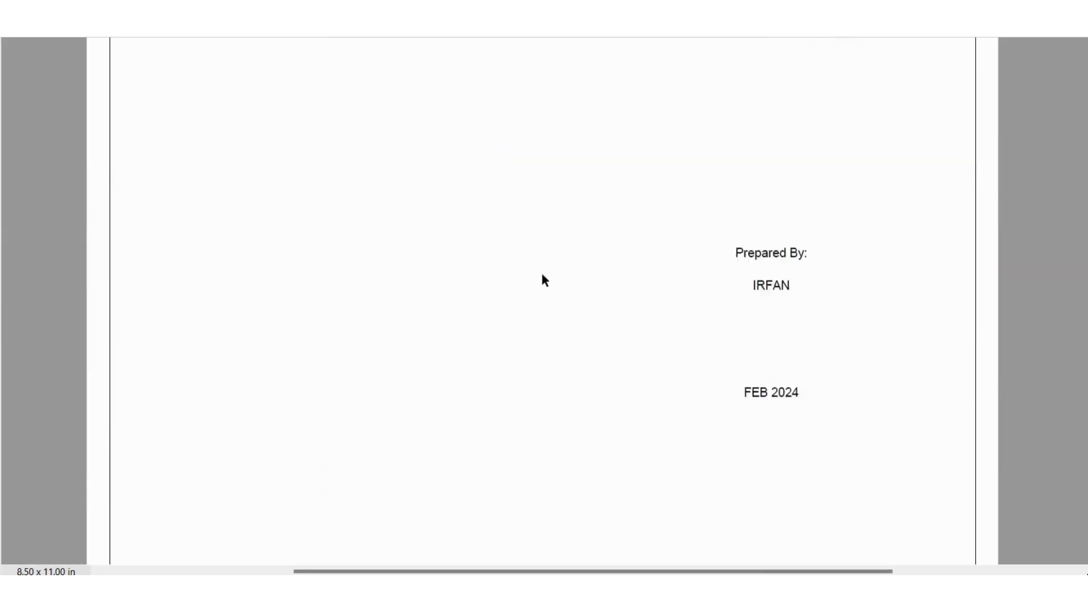
scroll(543, 281, down, 20)
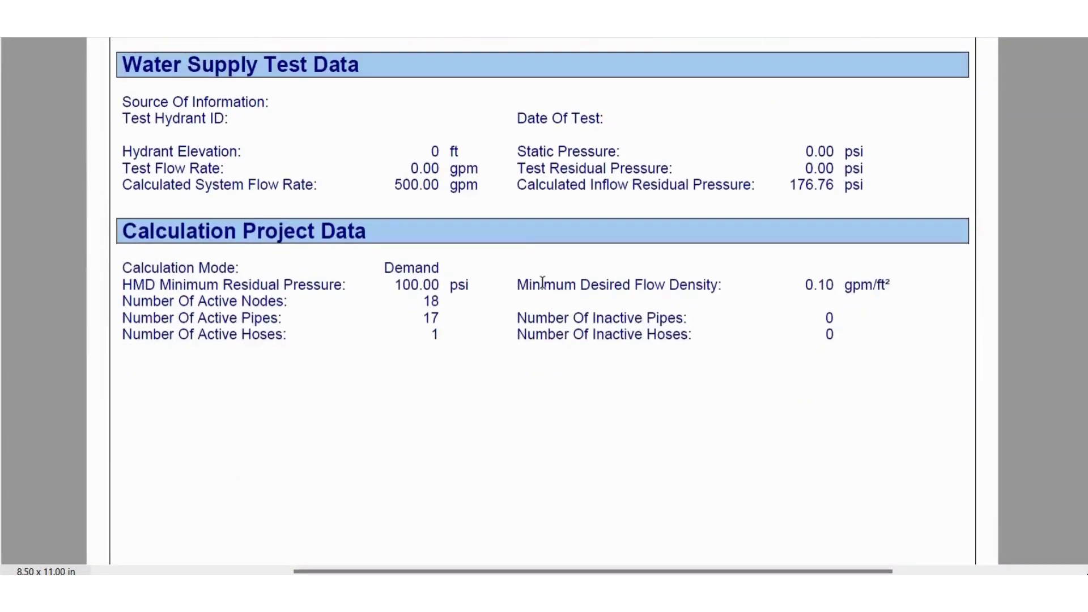
click(440, 337)
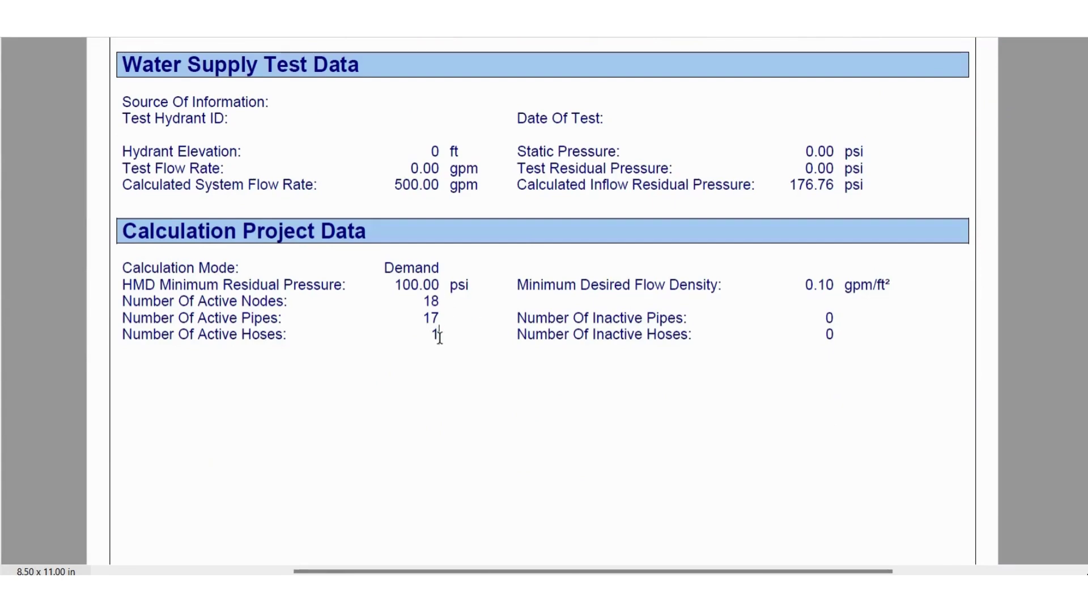